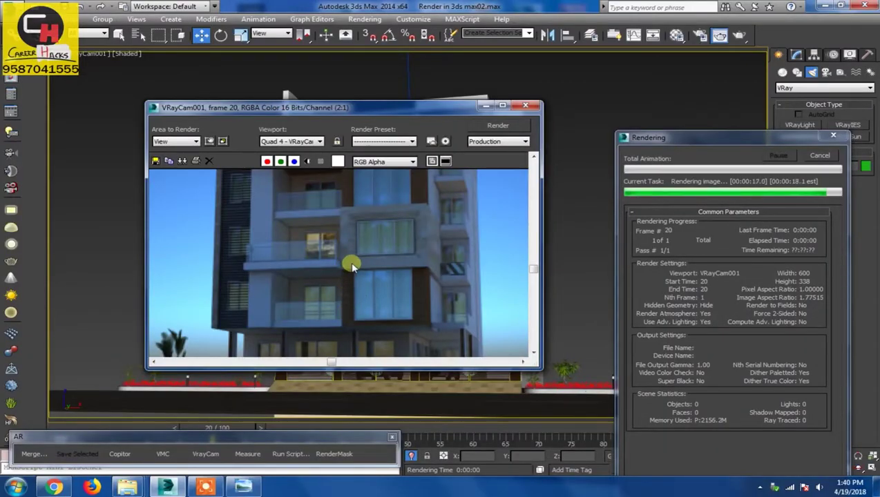
Close the finished test render, start a VRayLight, and compare against the reference night render
{"action": "scroll", "coordinate": [339, 298], "scroll_direction": "down", "scroll_amount": 2}
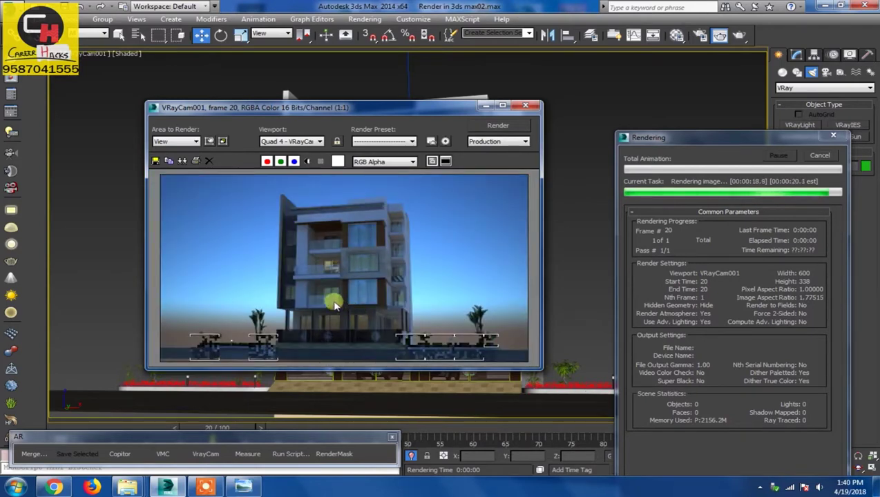
{"action": "left_click", "coordinate": [526, 104]}
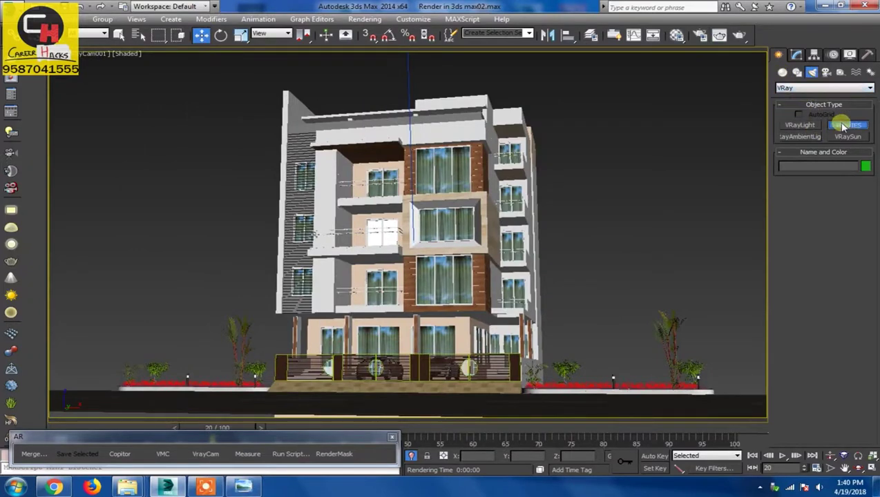
{"action": "left_click", "coordinate": [801, 125]}
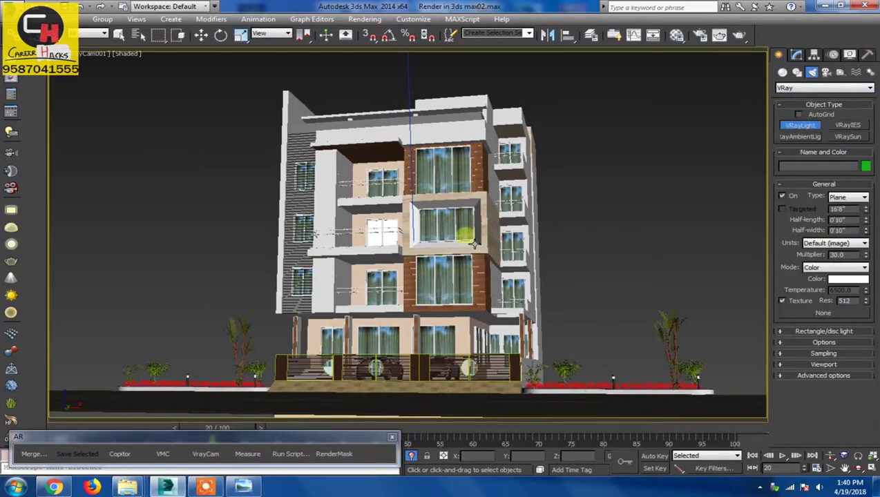
{"action": "left_click", "coordinate": [243, 487]}
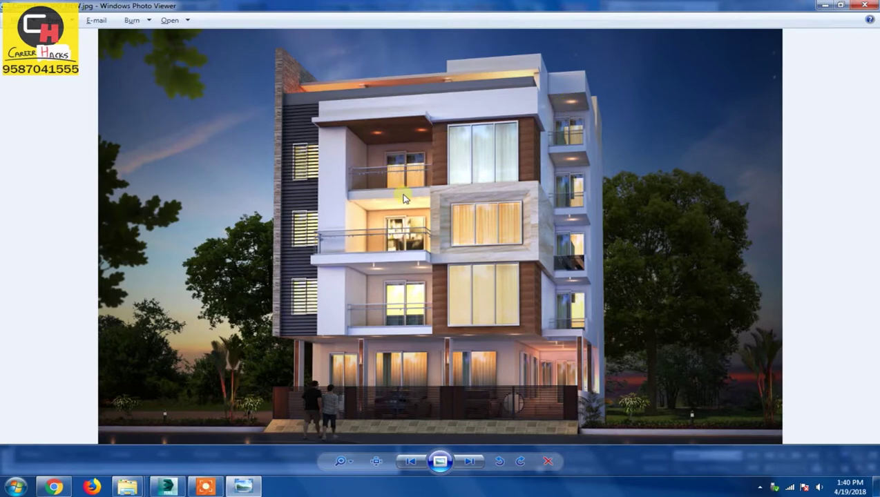
{"action": "key", "text": "alt+Tab"}
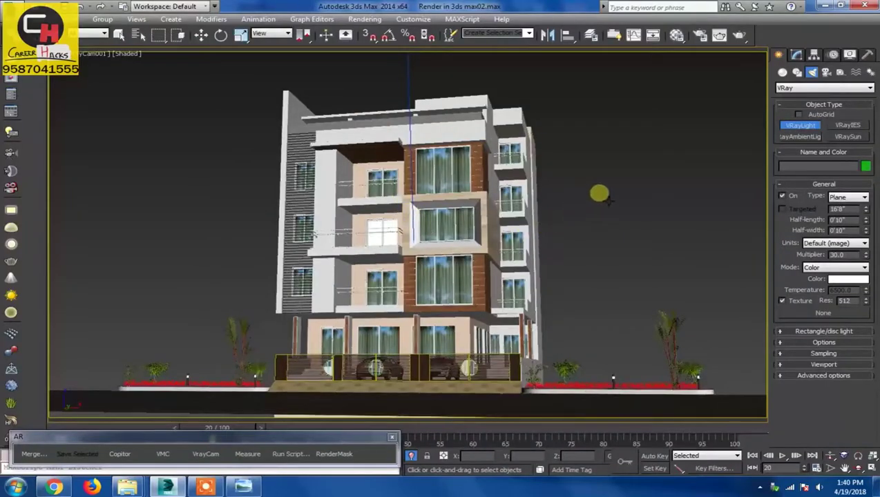
{"action": "key", "text": "alt+Tab"}
{"action": "key", "text": "alt+Tab"}
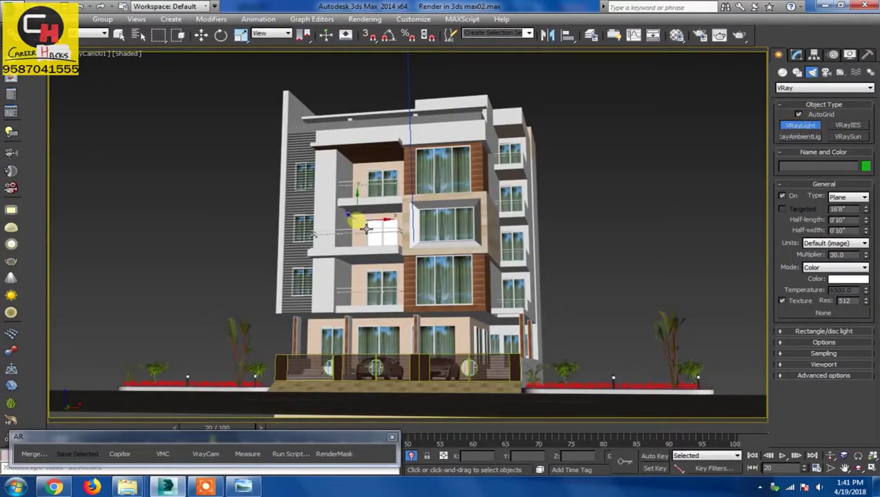
Draw plane light VRayLight001 (about 3'11" by 3'1") over the balcony door and frame it in Perspective
{"action": "left_click_drag", "start_coordinate": [373, 226], "coordinate": [406, 249]}
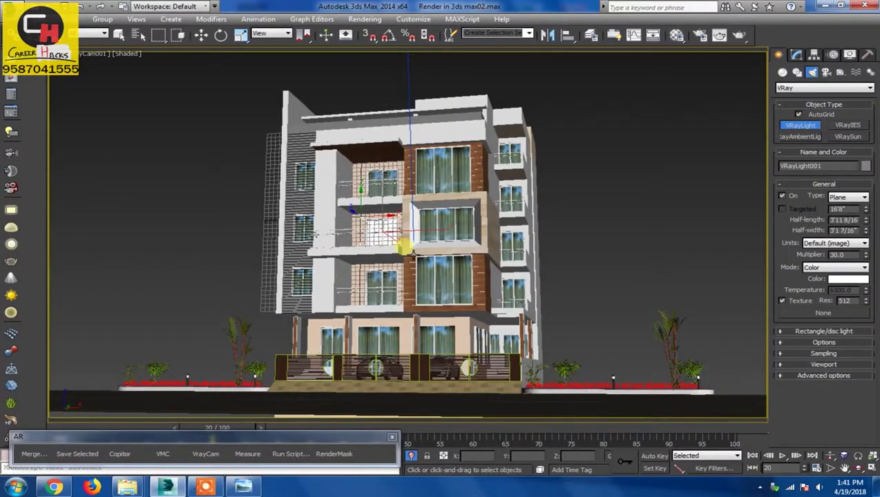
{"action": "key", "text": "p"}
{"action": "key", "text": "w"}
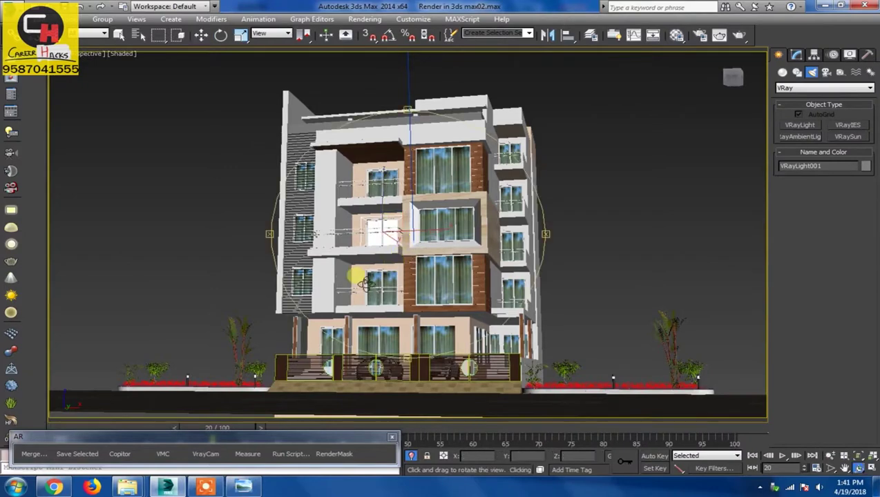
{"action": "key", "text": "z"}
{"action": "key", "text": "alt+z"}
{"action": "left_click_drag", "start_coordinate": [480, 281], "coordinate": [418, 290]}
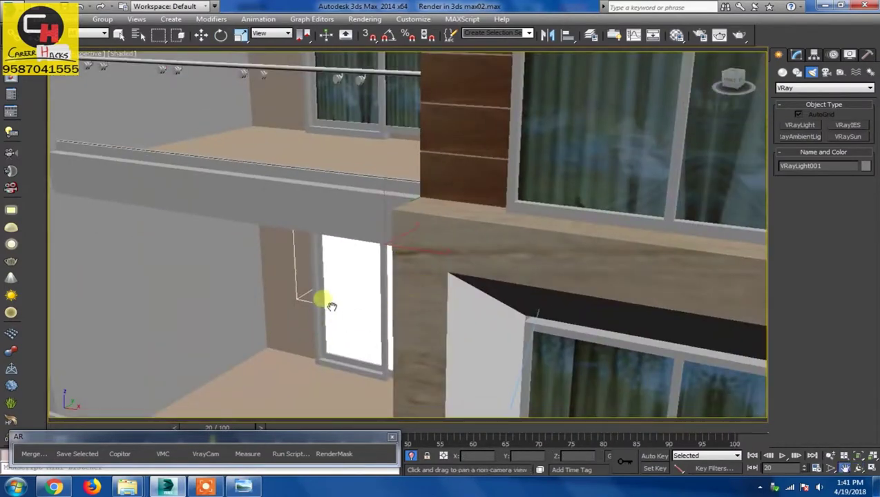
{"action": "middle_click_drag", "start_coordinate": [418, 290], "coordinate": [428, 231], "text": "alt"}
{"action": "key", "text": "w"}
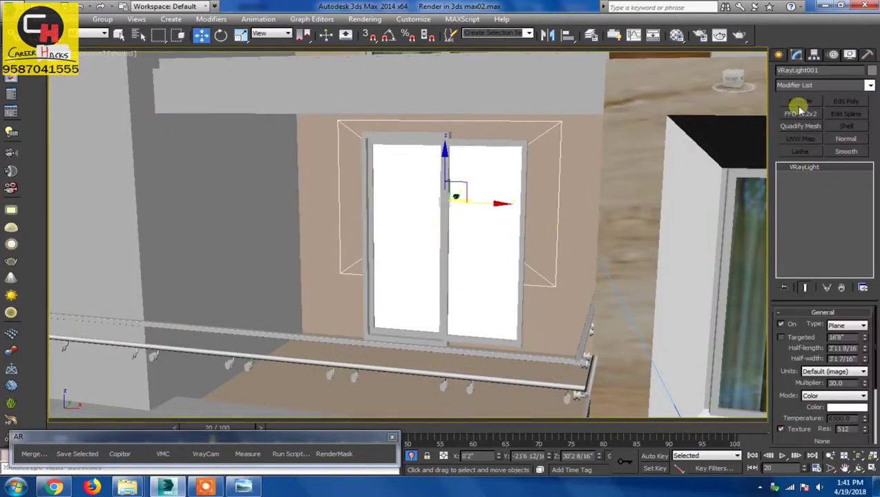
{"action": "left_click", "coordinate": [548, 35]}
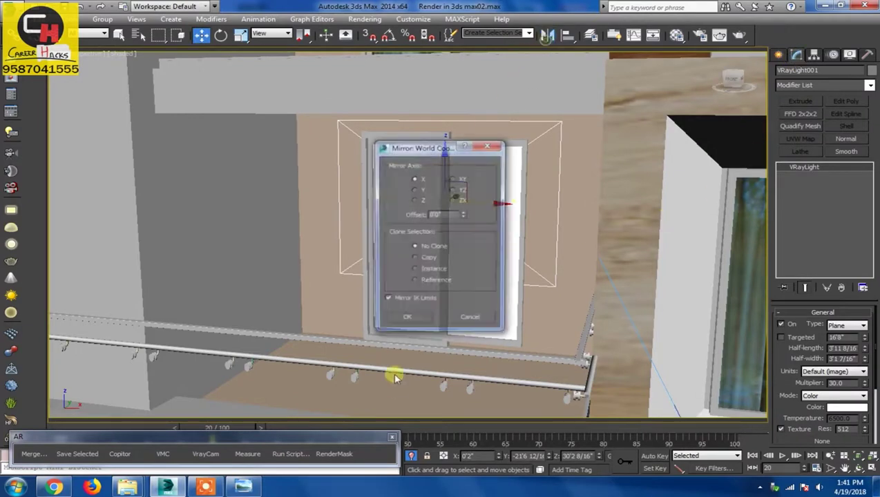
Mirror VRayLight001 along Z (-100%) so it faces outward, then shift it along X
{"action": "left_click_drag", "start_coordinate": [422, 155], "coordinate": [586, 204]}
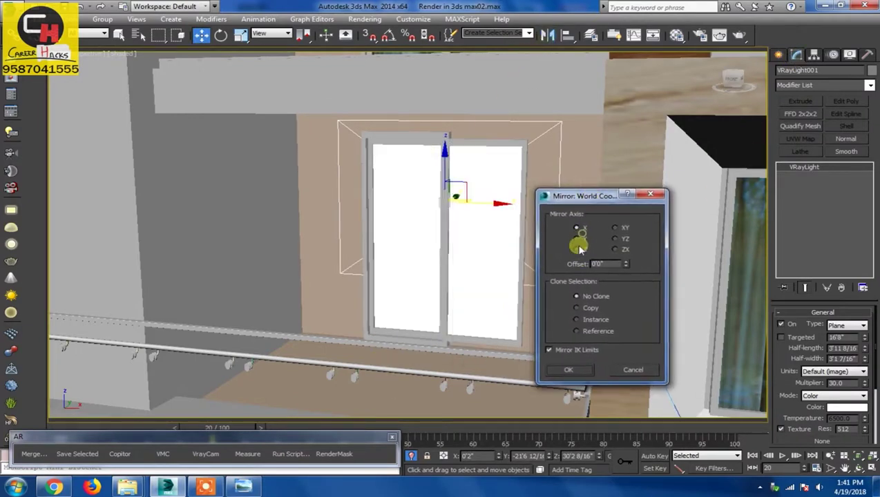
{"action": "left_click", "coordinate": [552, 368]}
{"action": "middle_click_drag", "start_coordinate": [546, 363], "coordinate": [419, 289], "text": "alt"}
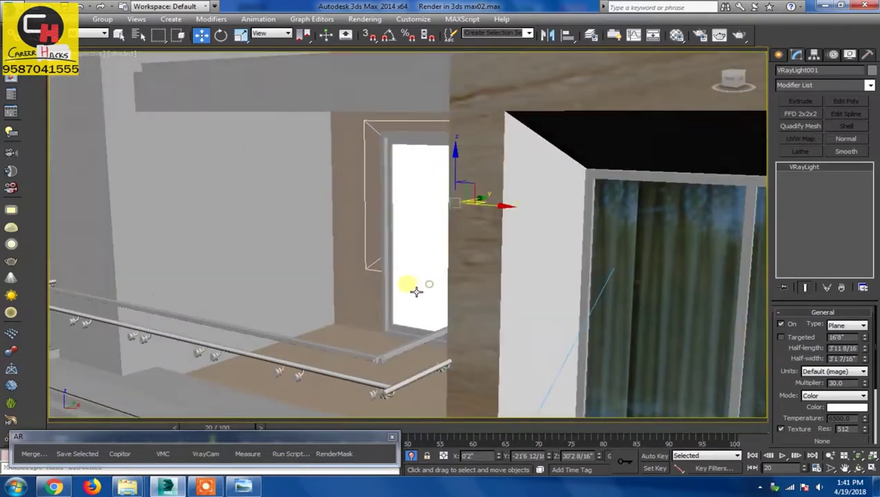
{"action": "left_click_drag", "start_coordinate": [488, 205], "coordinate": [484, 201]}
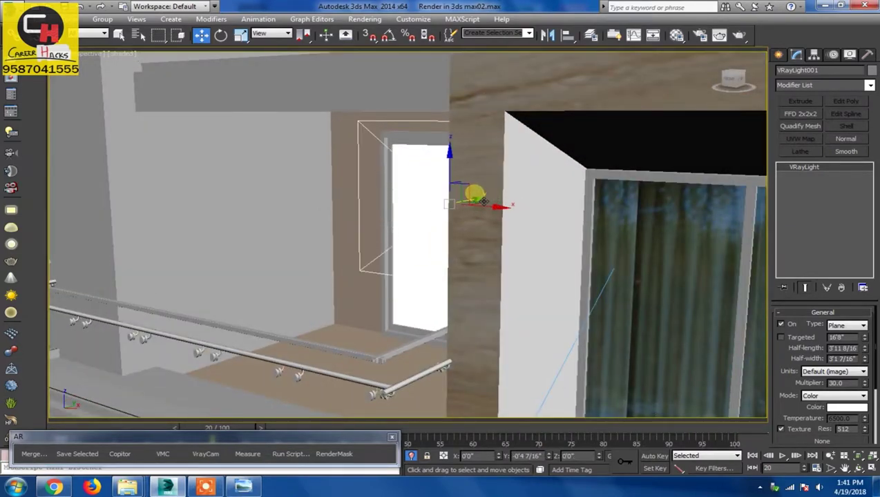
{"action": "mouse_move", "coordinate": [366, 285]}
{"action": "middle_mouse_down", "text": "alt"}
{"action": "mouse_move", "coordinate": [450, 273]}
{"action": "mouse_move", "coordinate": [436, 250]}
{"action": "middle_mouse_up", "text": "alt"}
Scale the light plane to roughly 137% and lower it so it frames the balcony door
{"action": "key", "text": "r"}
{"action": "mouse_move", "coordinate": [495, 211]}
{"action": "left_mouse_down"}
{"action": "mouse_move", "coordinate": [516, 196]}
{"action": "mouse_move", "coordinate": [476, 204]}
{"action": "left_mouse_up"}
{"action": "key", "text": "w"}
{"action": "key", "text": "r"}
{"action": "mouse_move", "coordinate": [428, 142]}
{"action": "left_mouse_down"}
{"action": "mouse_move", "coordinate": [422, 135]}
{"action": "mouse_move", "coordinate": [432, 129]}
{"action": "left_mouse_up"}
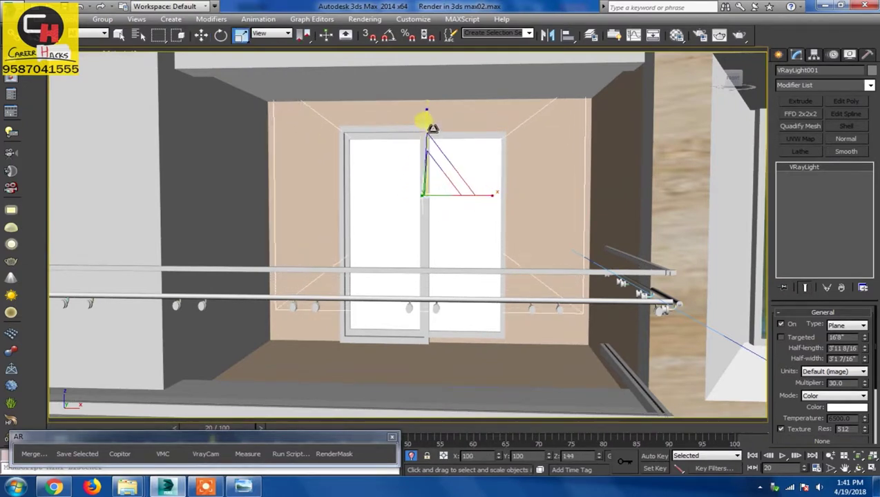
{"action": "key", "text": "w"}
{"action": "left_click_drag", "start_coordinate": [435, 172], "coordinate": [441, 184]}
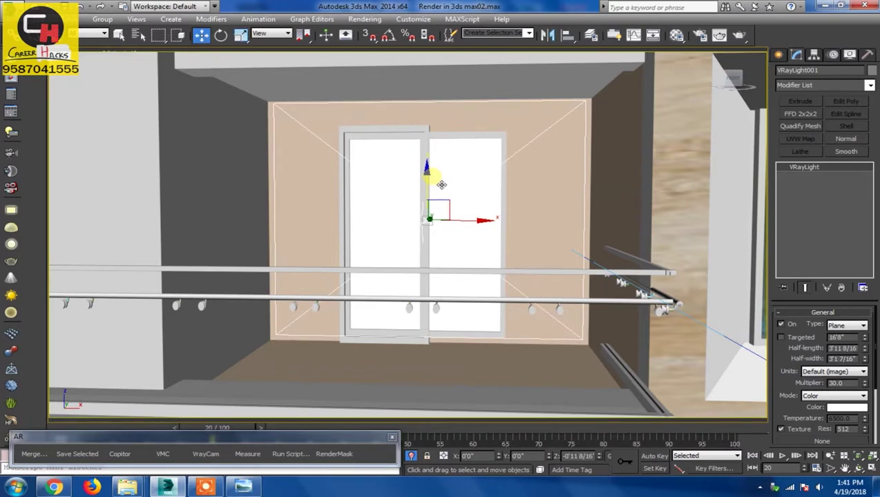
{"action": "key", "text": "r"}
{"action": "left_click_drag", "start_coordinate": [437, 176], "coordinate": [434, 182]}
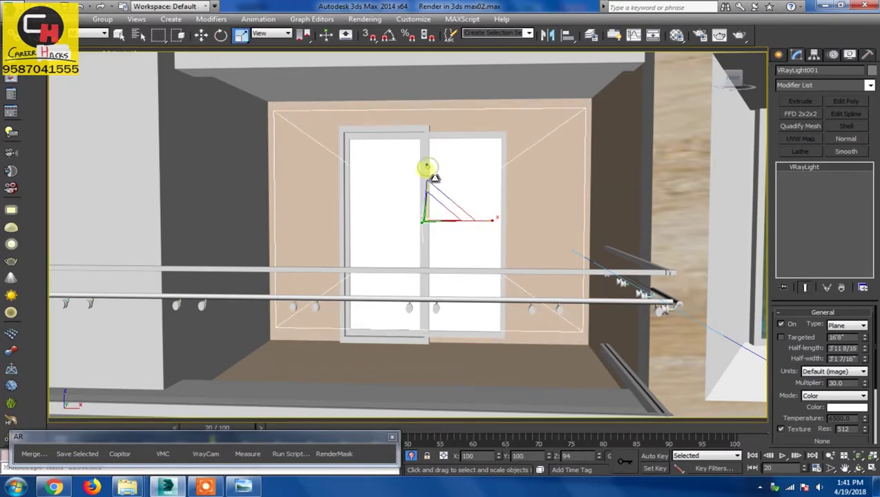
{"action": "middle_click_drag", "start_coordinate": [434, 181], "coordinate": [538, 269], "text": "alt"}
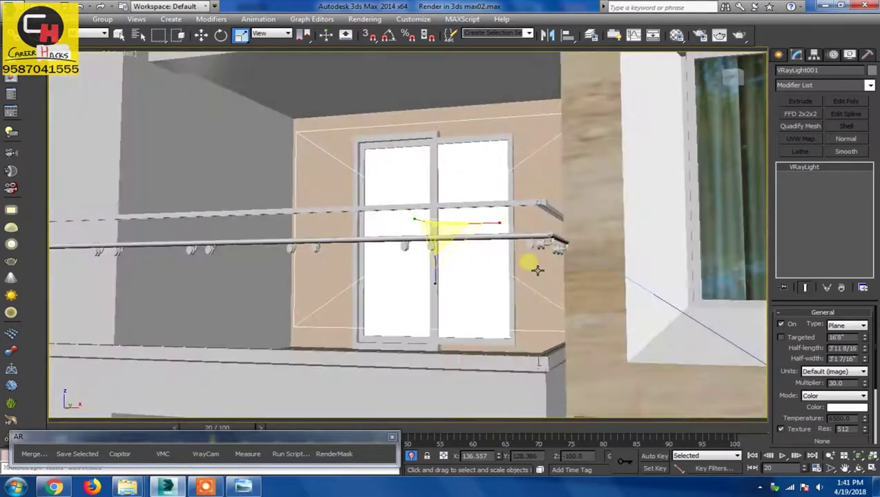
{"action": "middle_click_drag", "start_coordinate": [467, 280], "coordinate": [447, 292], "text": "alt"}
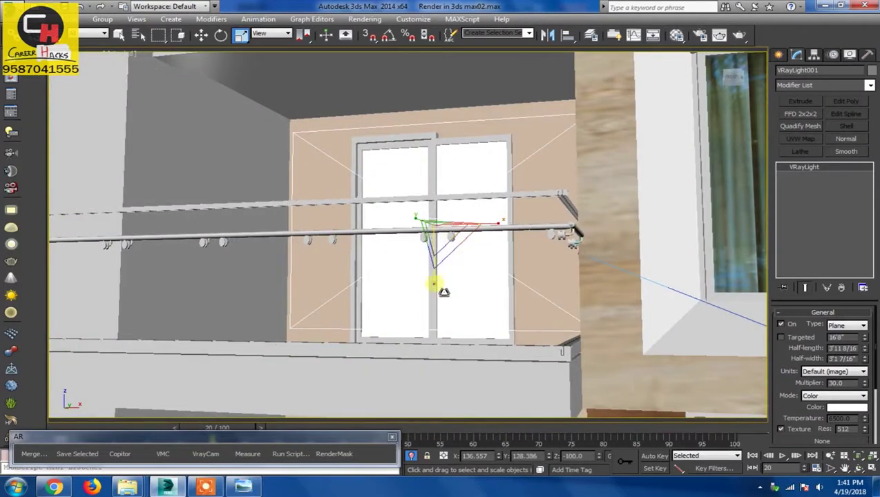
{"action": "left_click_drag", "start_coordinate": [443, 291], "coordinate": [499, 275]}
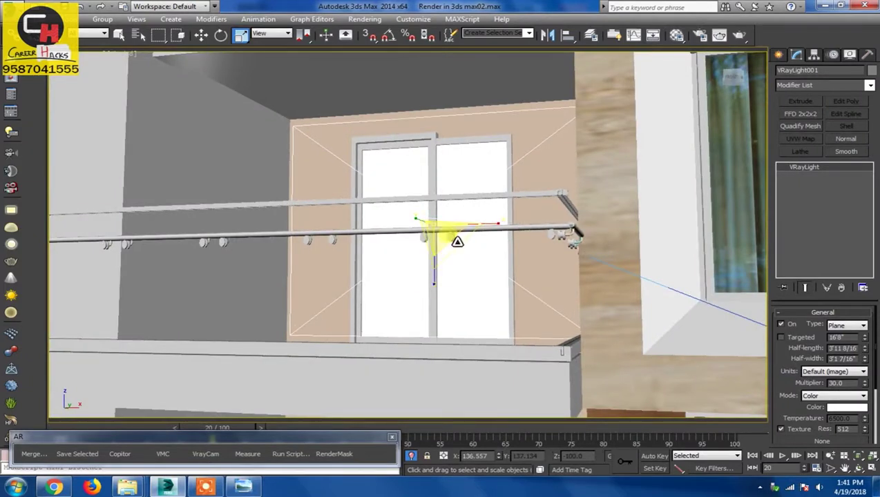
Switch the light's colour mode to Temperature and set it to 3500 K
{"action": "left_click", "coordinate": [832, 371]}
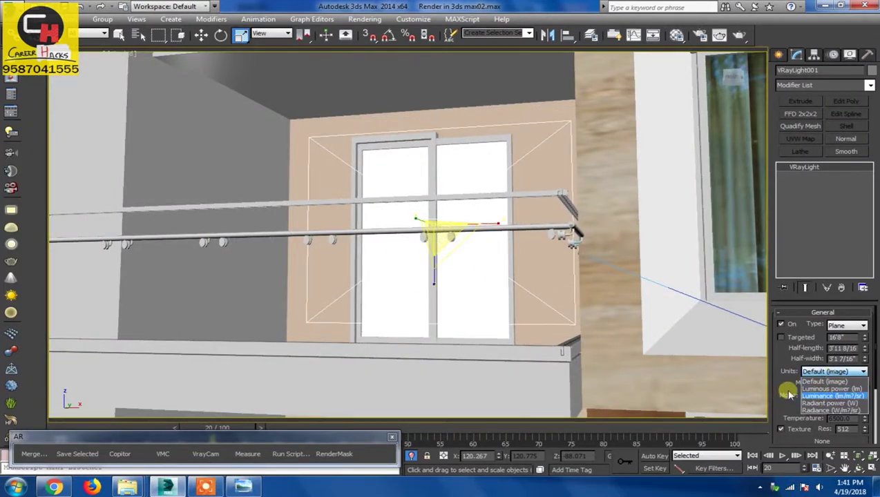
{"action": "scroll", "coordinate": [787, 393], "scroll_direction": "down", "scroll_amount": 1}
{"action": "left_click", "coordinate": [832, 375]}
{"action": "left_click", "coordinate": [818, 397]}
{"action": "type", "text": "5500"}
{"action": "key", "text": "Return"}
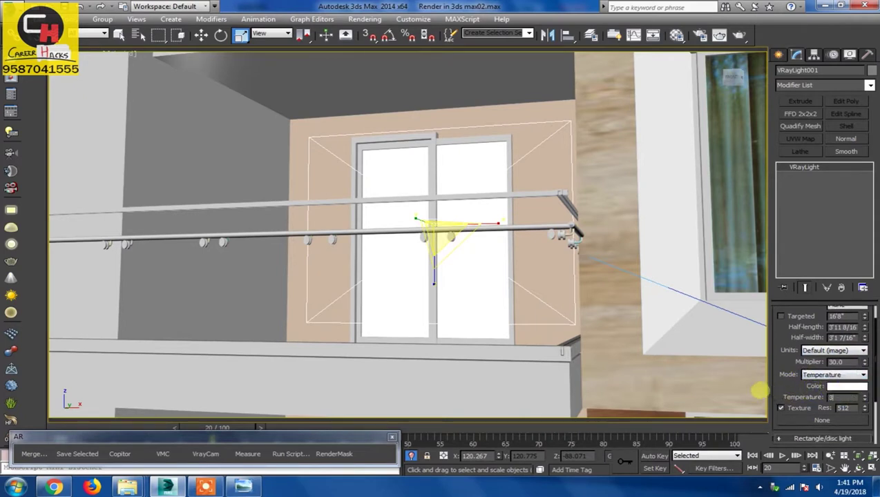
Orbit to a frontal facade view and Shift-drag the light up toward the upper balcony window
{"action": "scroll", "coordinate": [428, 263], "scroll_direction": "down", "scroll_amount": 2}
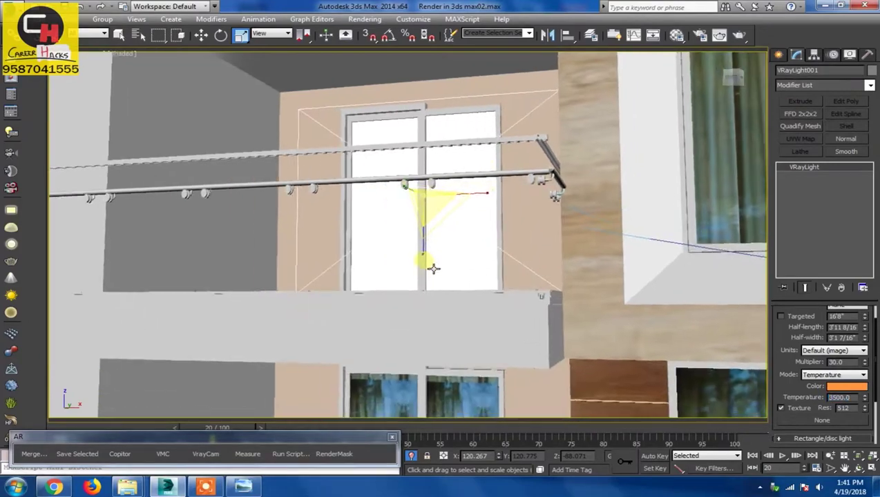
{"action": "scroll", "coordinate": [441, 284], "scroll_direction": "down", "scroll_amount": 3}
{"action": "scroll", "coordinate": [385, 302], "scroll_direction": "down", "scroll_amount": 2}
{"action": "middle_click_drag", "start_coordinate": [386, 302], "coordinate": [412, 278], "text": "alt"}
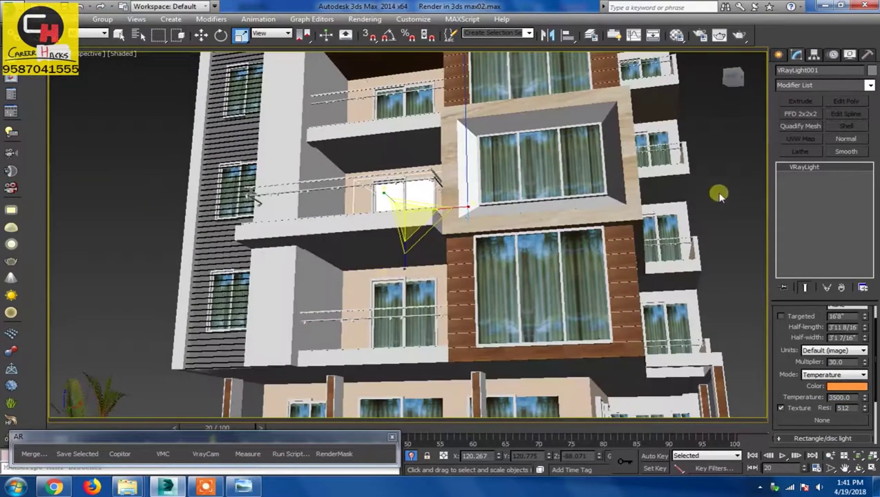
{"action": "middle_click_drag", "start_coordinate": [432, 196], "coordinate": [391, 334], "text": "alt"}
{"action": "key", "text": "w"}
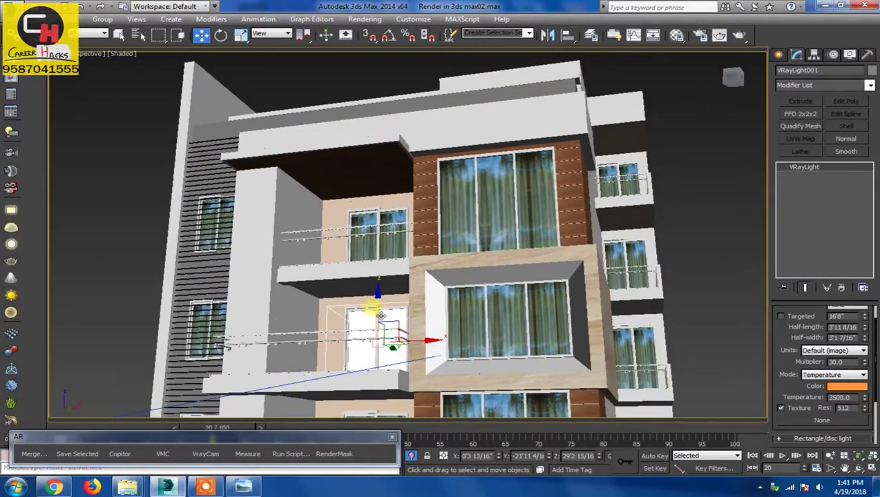
{"action": "left_click_drag", "start_coordinate": [389, 313], "coordinate": [389, 202], "text": "shift"}
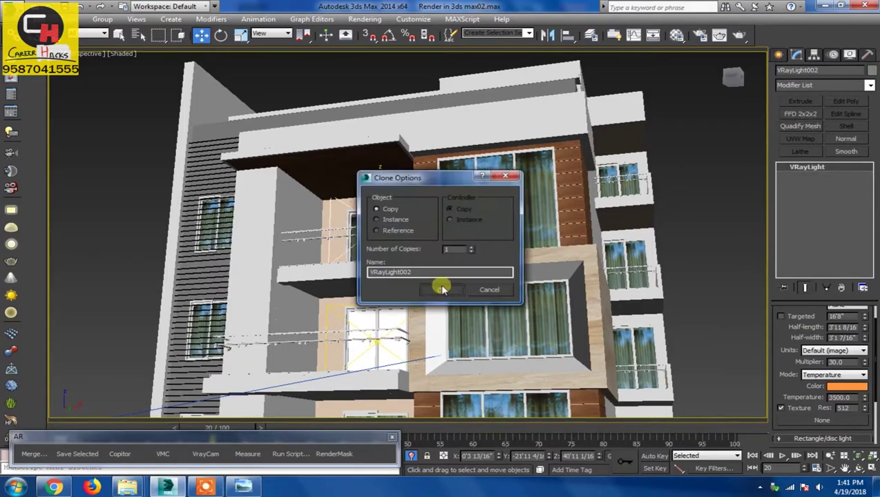
Confirm the copy VRayLight002 and raise it above the balcony window
{"action": "left_click", "coordinate": [440, 287]}
{"action": "scroll", "coordinate": [321, 207], "scroll_direction": "up", "scroll_amount": 3}
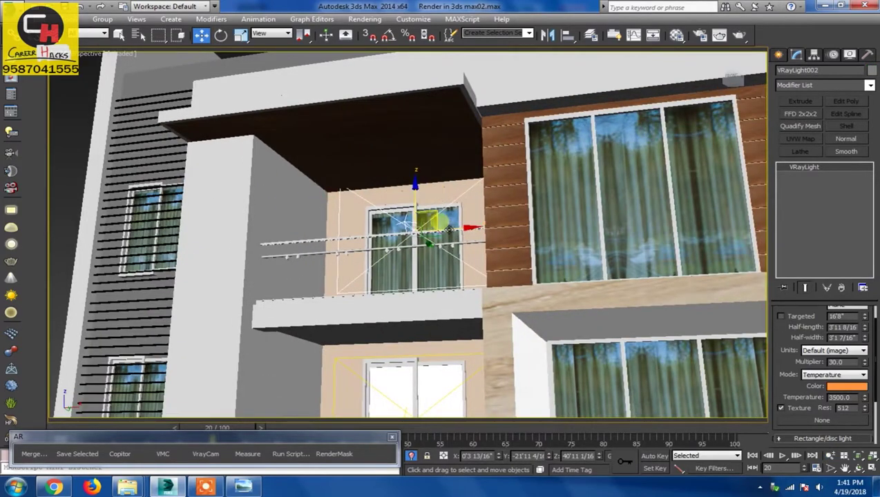
{"action": "middle_click_drag", "start_coordinate": [441, 272], "coordinate": [418, 249], "text": "alt"}
{"action": "left_click_drag", "start_coordinate": [417, 249], "coordinate": [417, 222]}
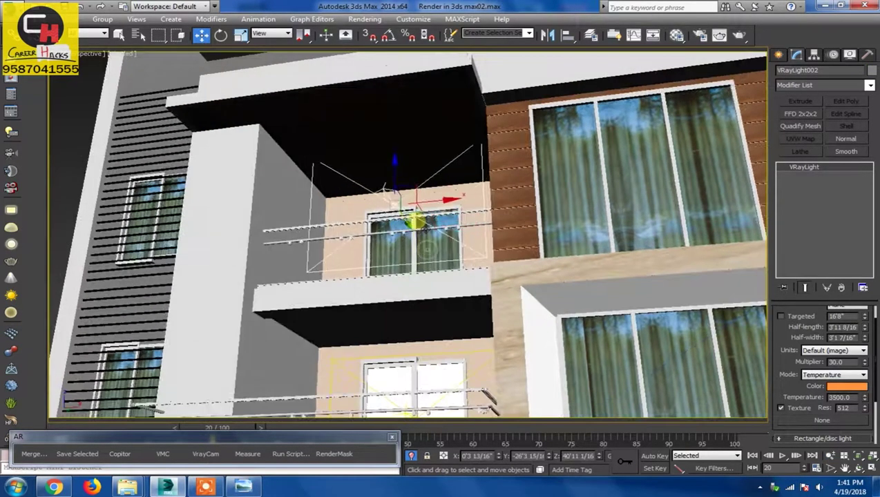
{"action": "middle_click_drag", "start_coordinate": [418, 221], "coordinate": [427, 252], "text": "alt"}
{"action": "scroll", "coordinate": [795, 345], "scroll_direction": "up", "scroll_amount": 2}
Change VRayLight002 to a Sphere light at multiplier 30 with a smaller radius
{"action": "left_click", "coordinate": [840, 325]}
{"action": "left_click", "coordinate": [837, 350]}
{"action": "left_click_drag", "start_coordinate": [806, 304], "coordinate": [804, 231]}
{"action": "middle_click_drag", "start_coordinate": [344, 258], "coordinate": [439, 296]}
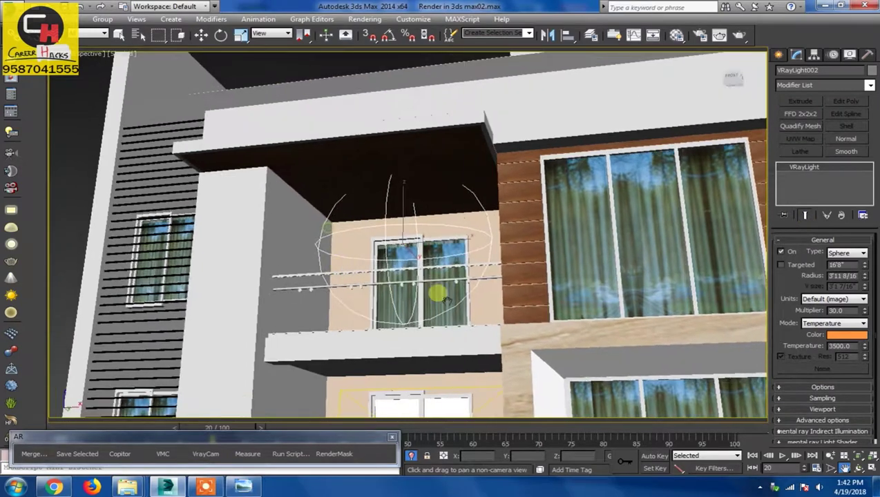
{"action": "left_click_drag", "start_coordinate": [865, 275], "coordinate": [863, 327]}
Tuck the sphere light under the ceiling slab, then Shift-drag a copy toward the side balconies
{"action": "key", "text": "w"}
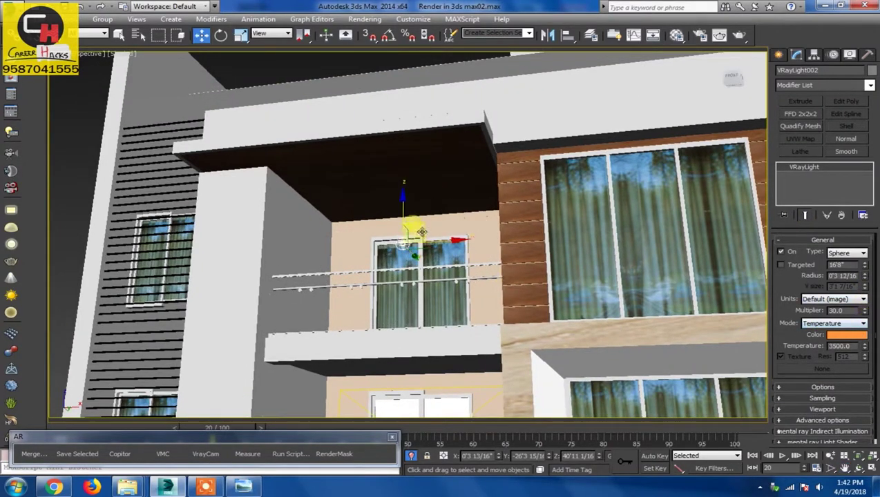
{"action": "mouse_move", "coordinate": [414, 221]}
{"action": "left_mouse_down"}
{"action": "mouse_move", "coordinate": [402, 179]}
{"action": "mouse_move", "coordinate": [402, 192]}
{"action": "left_mouse_up"}
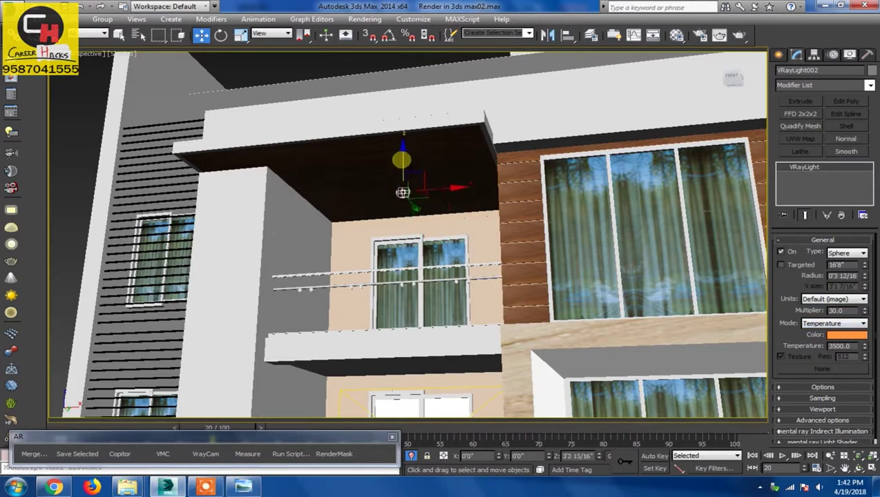
{"action": "middle_click_drag", "start_coordinate": [408, 221], "coordinate": [406, 232], "text": "alt"}
{"action": "key", "text": "alt+z"}
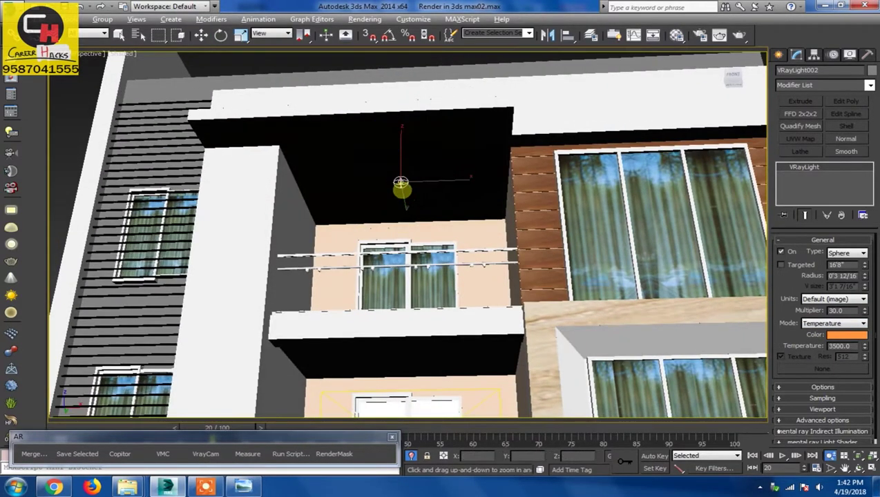
{"action": "left_click_drag", "start_coordinate": [402, 181], "coordinate": [411, 286]}
{"action": "key", "text": "w"}
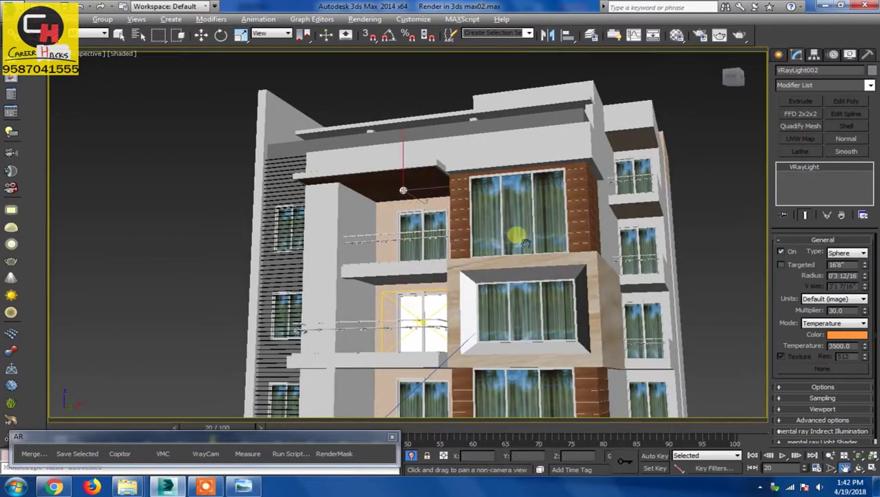
{"action": "middle_click_drag", "start_coordinate": [517, 236], "coordinate": [373, 200]}
{"action": "left_click_drag", "start_coordinate": [367, 192], "coordinate": [540, 171], "text": "shift"}
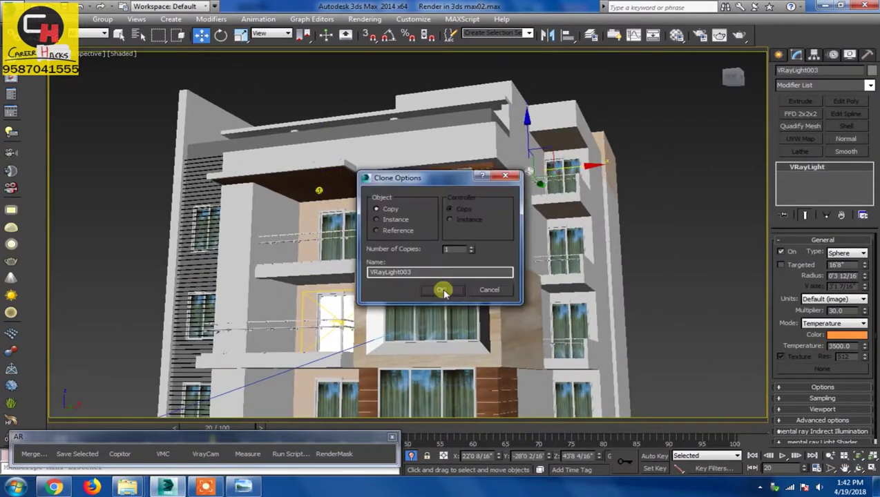
Confirm the sphere light copy and move it under the side balcony
{"action": "left_click", "coordinate": [442, 290]}
{"action": "scroll", "coordinate": [530, 314], "scroll_direction": "up", "scroll_amount": 5}
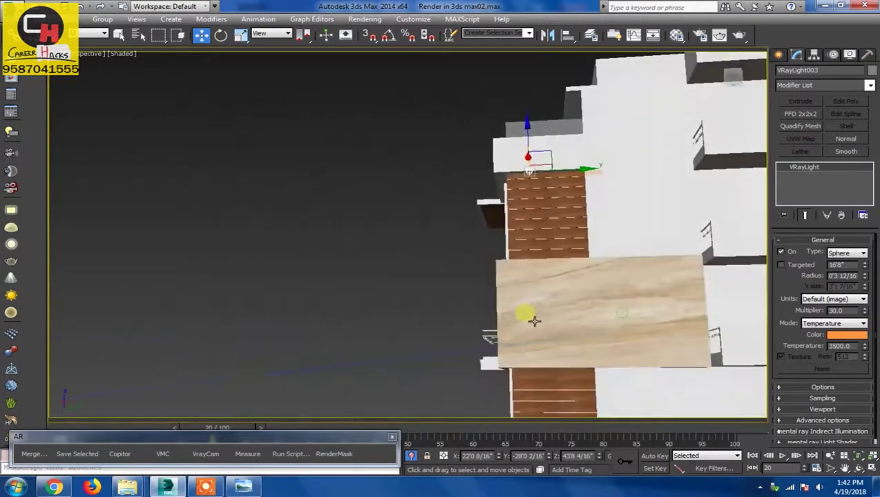
{"action": "scroll", "coordinate": [432, 237], "scroll_direction": "down", "scroll_amount": 2}
{"action": "middle_click_drag", "start_coordinate": [432, 237], "coordinate": [495, 243]}
{"action": "key", "text": "w"}
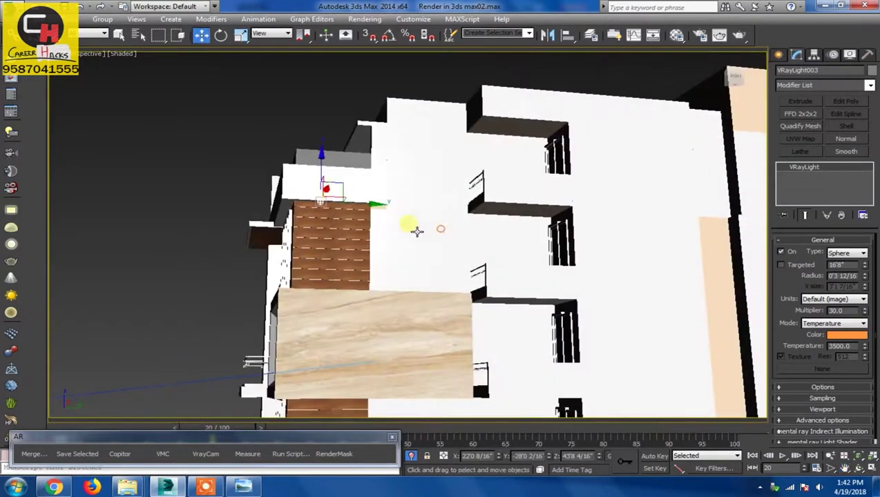
{"action": "left_click_drag", "start_coordinate": [353, 200], "coordinate": [553, 220]}
{"action": "key", "text": "z"}
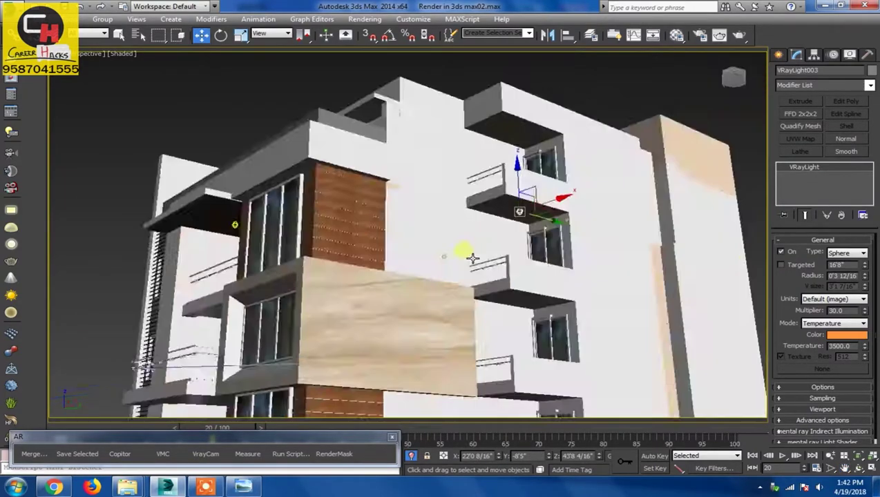
{"action": "scroll", "coordinate": [395, 295], "scroll_direction": "down", "scroll_amount": 3}
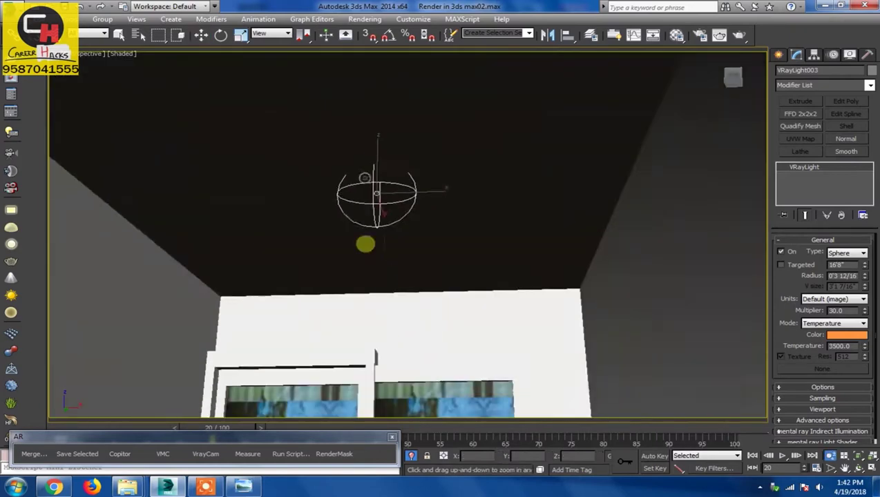
{"action": "scroll", "coordinate": [338, 199], "scroll_direction": "down", "scroll_amount": 3}
{"action": "scroll", "coordinate": [359, 219], "scroll_direction": "down", "scroll_amount": 2}
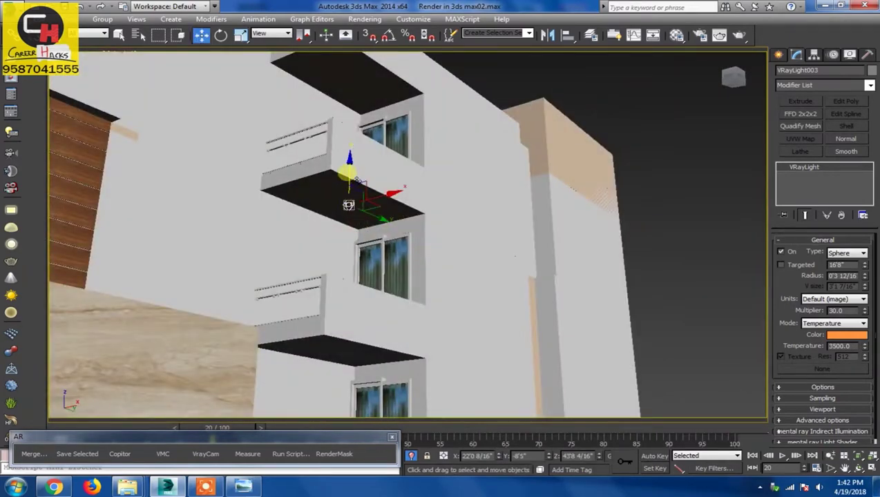
{"action": "mouse_move", "coordinate": [347, 207]}
{"action": "middle_mouse_down", "text": "alt"}
{"action": "mouse_move", "coordinate": [338, 200]}
{"action": "mouse_move", "coordinate": [355, 249]}
{"action": "middle_mouse_up", "text": "alt"}
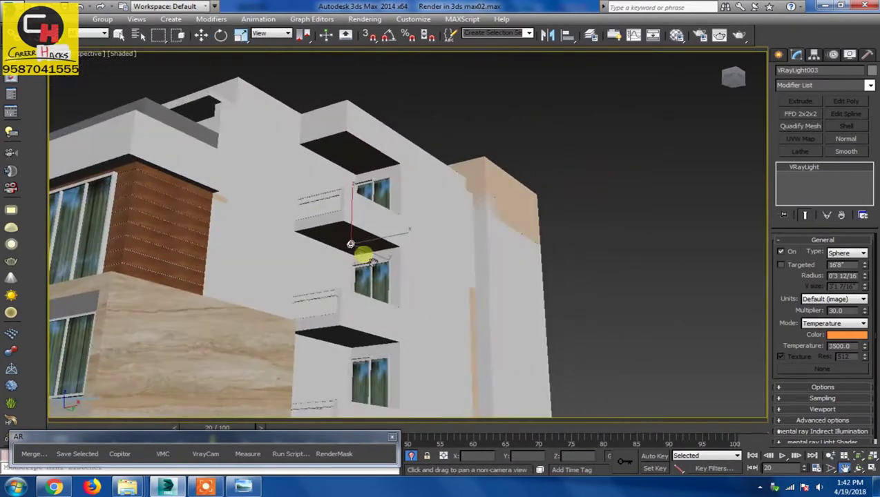
Clone the sphere light onto the side balconies above and below, one copy per floor
{"action": "left_click_drag", "start_coordinate": [350, 244], "coordinate": [353, 158], "text": "shift"}
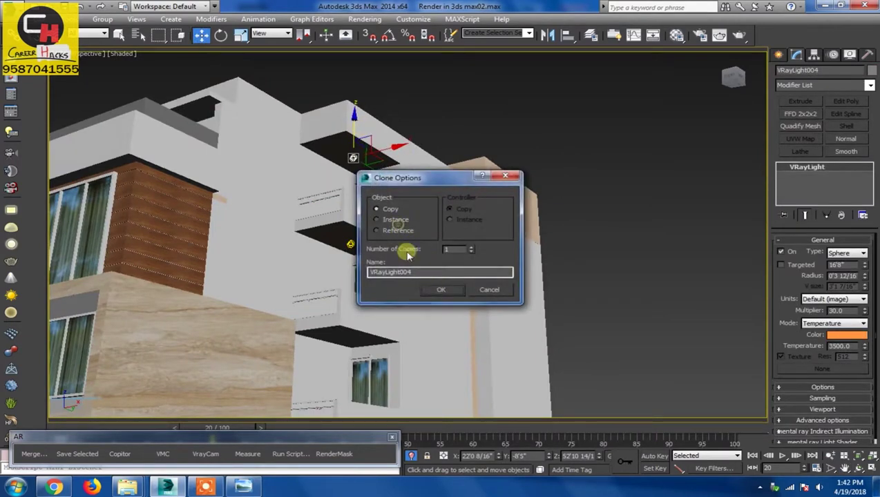
{"action": "left_click", "coordinate": [439, 289]}
{"action": "mouse_move", "coordinate": [315, 344]}
{"action": "middle_mouse_down", "text": "ctrl+alt"}
{"action": "mouse_move", "coordinate": [314, 206]}
{"action": "mouse_move", "coordinate": [329, 232]}
{"action": "middle_mouse_up", "text": "ctrl+alt"}
{"action": "right_click", "coordinate": [355, 122]}
{"action": "left_click_drag", "start_coordinate": [355, 122], "coordinate": [352, 260], "text": "shift"}
{"action": "left_click", "coordinate": [442, 290]}
{"action": "left_click_drag", "start_coordinate": [363, 238], "coordinate": [363, 317], "text": "shift"}
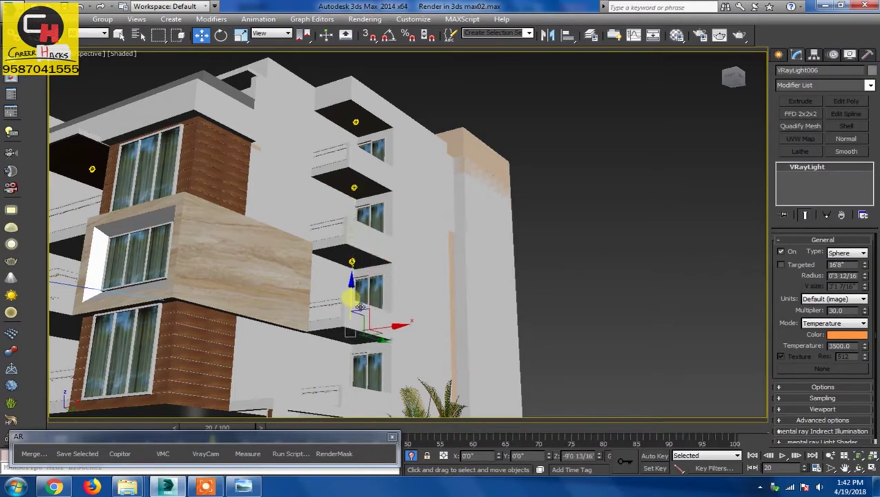
{"action": "left_click", "coordinate": [442, 291]}
{"action": "mouse_move", "coordinate": [428, 333]}
{"action": "middle_mouse_down", "text": "alt"}
{"action": "mouse_move", "coordinate": [447, 292]}
{"action": "mouse_move", "coordinate": [418, 294]}
{"action": "middle_mouse_up", "text": "alt"}
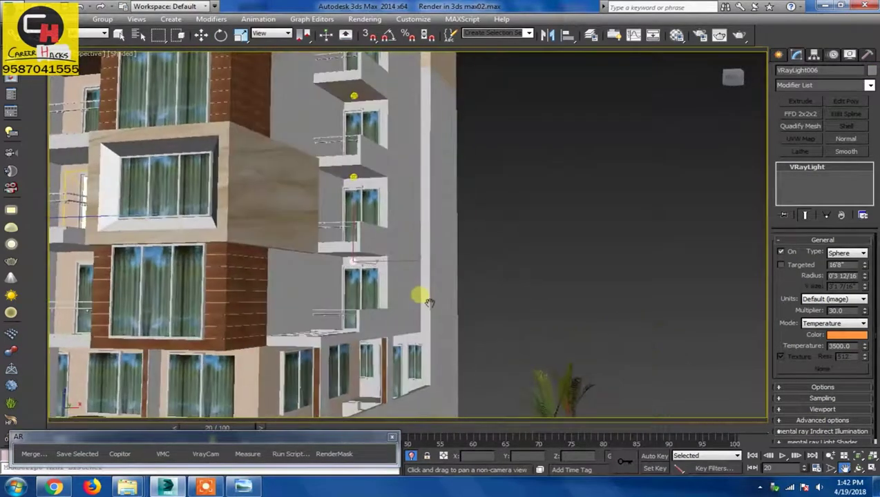
{"action": "key", "text": "w"}
{"action": "left_click_drag", "start_coordinate": [361, 228], "coordinate": [360, 303], "text": "shift"}
{"action": "left_click", "coordinate": [442, 291]}
Slide a light to the porch corner and clone two copies leftward along the porch ceiling
{"action": "mouse_move", "coordinate": [433, 321]}
{"action": "middle_mouse_down"}
{"action": "mouse_move", "coordinate": [392, 293]}
{"action": "mouse_move", "coordinate": [413, 320]}
{"action": "middle_mouse_up"}
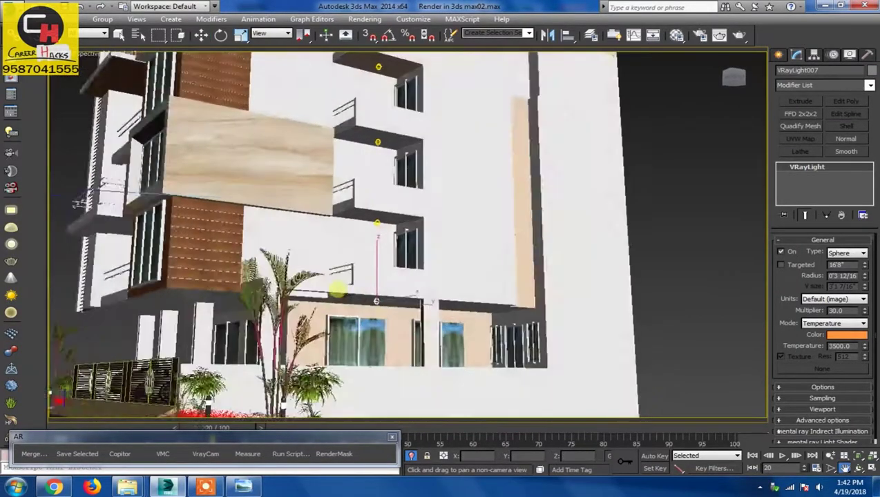
{"action": "mouse_move", "coordinate": [422, 313]}
{"action": "left_mouse_down"}
{"action": "mouse_move", "coordinate": [544, 308]}
{"action": "mouse_move", "coordinate": [515, 304]}
{"action": "left_mouse_up"}
{"action": "left_click", "coordinate": [481, 287]}
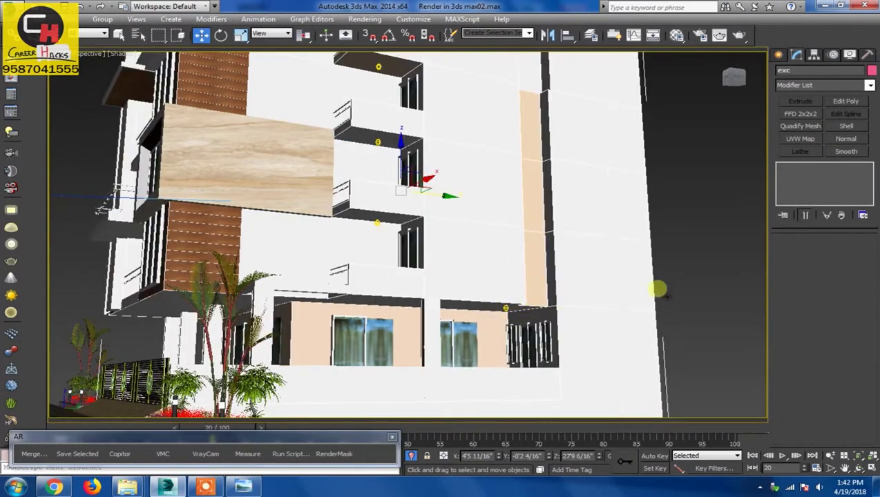
{"action": "key", "text": "shift+g"}
{"action": "left_click", "coordinate": [521, 309]}
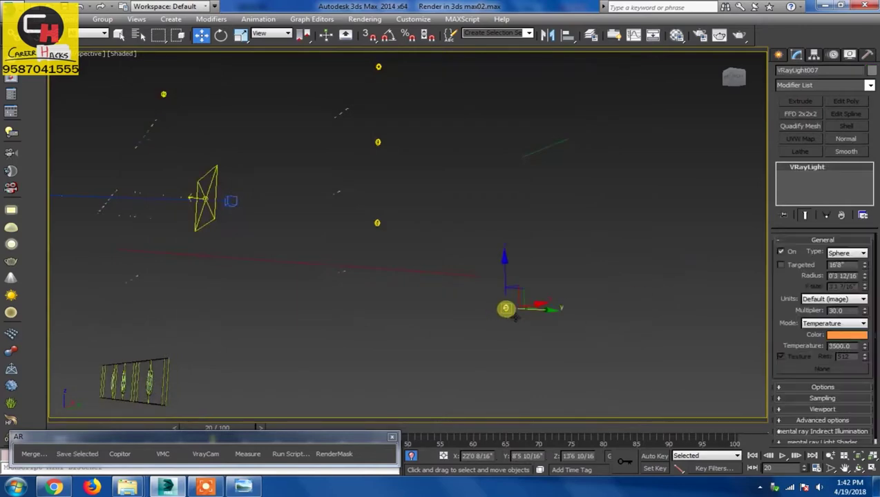
{"action": "key", "text": "shift+g"}
{"action": "left_click_drag", "start_coordinate": [556, 314], "coordinate": [386, 305], "text": "shift"}
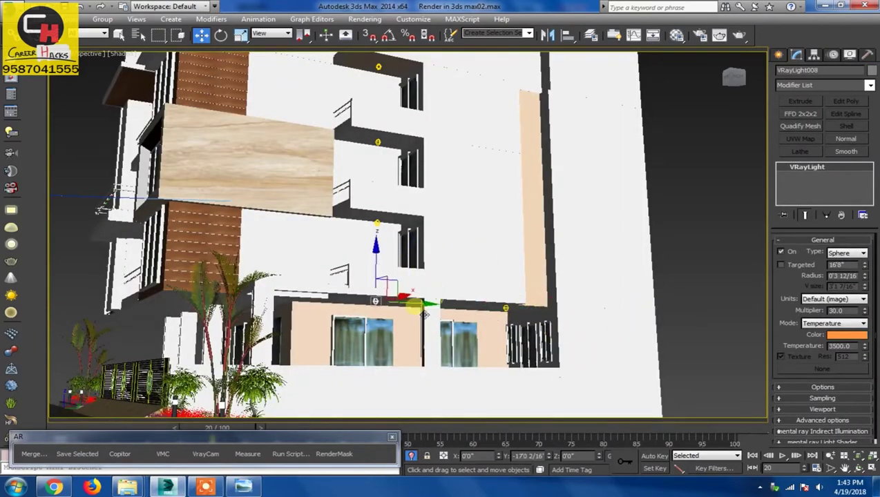
{"action": "left_click", "coordinate": [440, 287]}
{"action": "mouse_move", "coordinate": [440, 288]}
{"action": "middle_mouse_down", "text": "alt"}
{"action": "mouse_move", "coordinate": [426, 302]}
{"action": "mouse_move", "coordinate": [345, 281]}
{"action": "middle_mouse_up", "text": "alt"}
{"action": "key", "text": "w"}
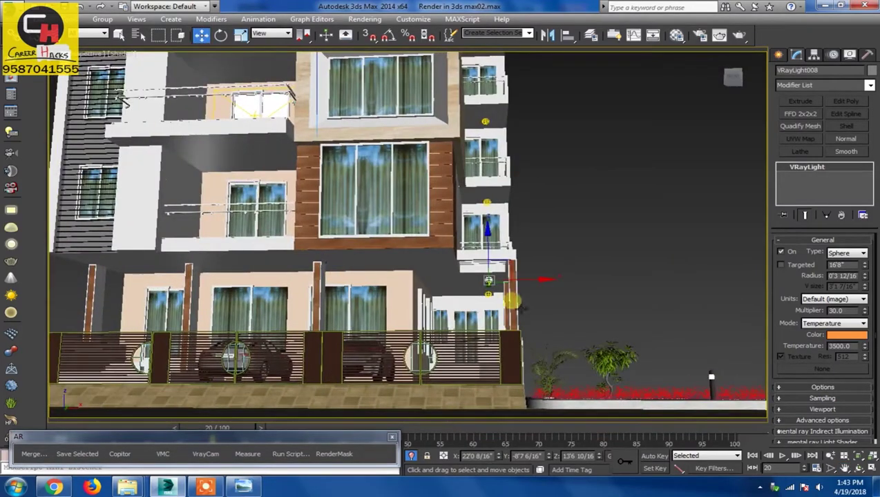
{"action": "left_click_drag", "start_coordinate": [522, 288], "coordinate": [447, 276], "text": "shift"}
{"action": "left_click", "coordinate": [440, 289]}
Add another sphere light copy further left along the porch ceiling
{"action": "mouse_move", "coordinate": [440, 289]}
{"action": "middle_mouse_down", "text": "alt"}
{"action": "mouse_move", "coordinate": [379, 289]}
{"action": "mouse_move", "coordinate": [387, 283]}
{"action": "middle_mouse_up", "text": "alt"}
{"action": "left_click_drag", "start_coordinate": [387, 279], "coordinate": [303, 280]}
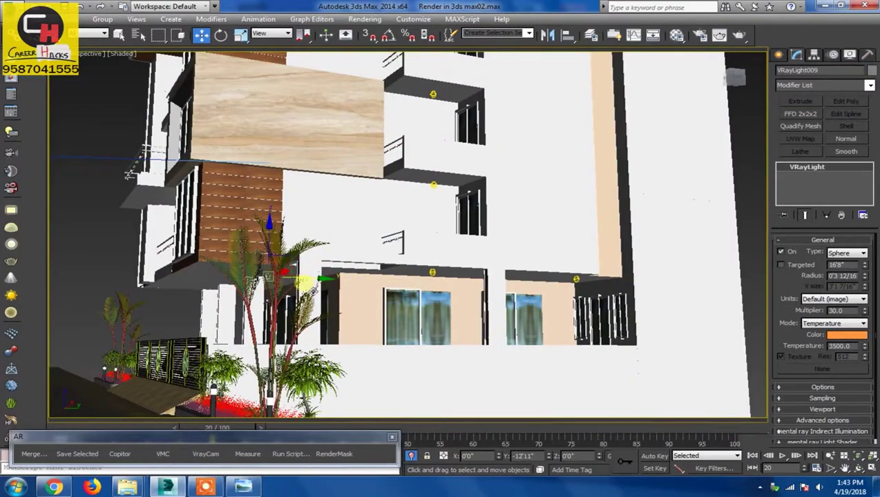
{"action": "middle_click_drag", "start_coordinate": [314, 280], "coordinate": [412, 316], "text": "alt"}
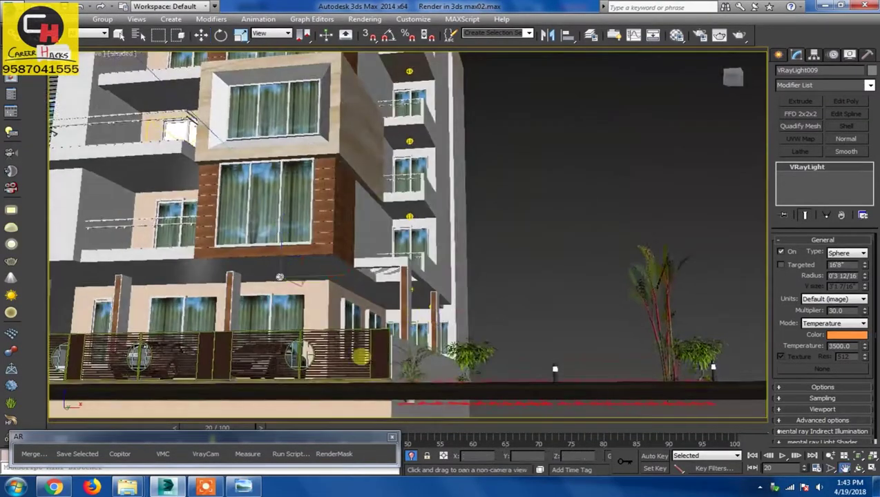
{"action": "middle_click_drag", "start_coordinate": [421, 323], "coordinate": [353, 320], "text": "alt"}
{"action": "key", "text": "w"}
{"action": "left_click_drag", "start_coordinate": [418, 281], "coordinate": [308, 283], "text": "shift"}
{"action": "key", "text": "Return"}
Clone a light up to the front balconies and place it under the middle balcony ceiling
{"action": "scroll", "coordinate": [315, 312], "scroll_direction": "down", "scroll_amount": 2}
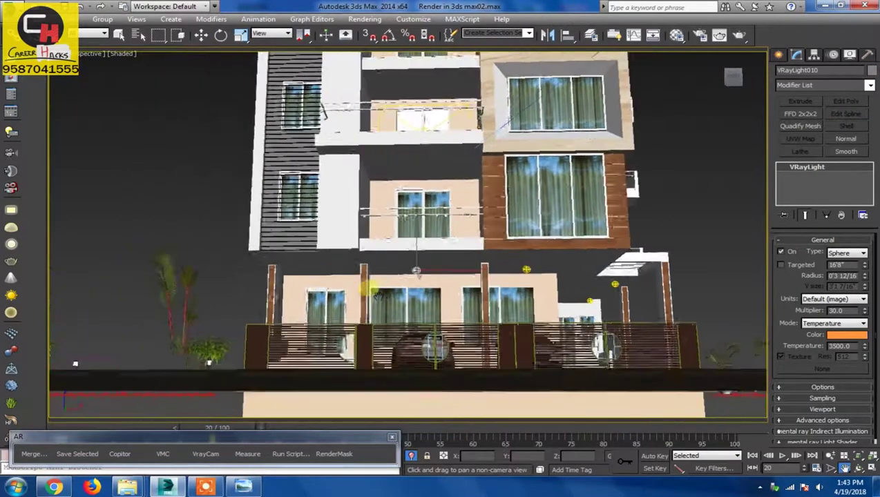
{"action": "scroll", "coordinate": [392, 293], "scroll_direction": "up", "scroll_amount": 2}
{"action": "left_click_drag", "start_coordinate": [477, 277], "coordinate": [452, 185], "text": "shift"}
{"action": "key", "text": "Return"}
{"action": "middle_click_drag", "start_coordinate": [452, 185], "coordinate": [354, 246]}
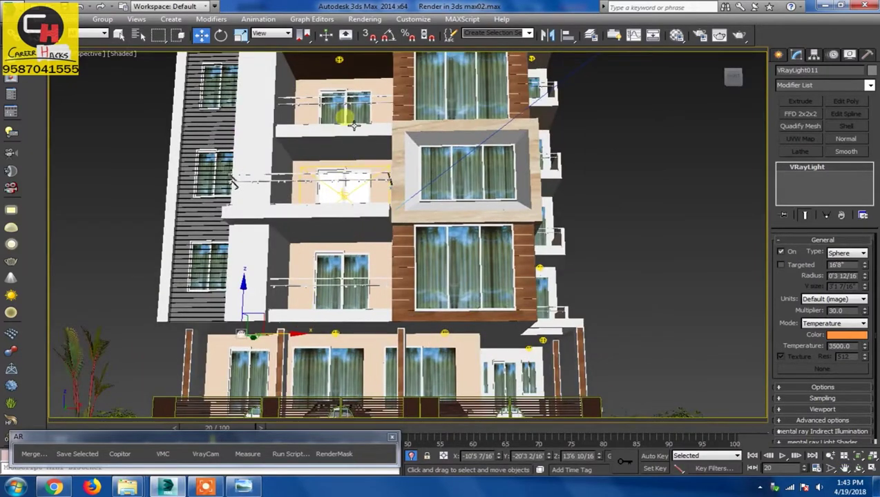
{"action": "middle_click_drag", "start_coordinate": [354, 125], "coordinate": [348, 188]}
{"action": "left_click", "coordinate": [311, 111]}
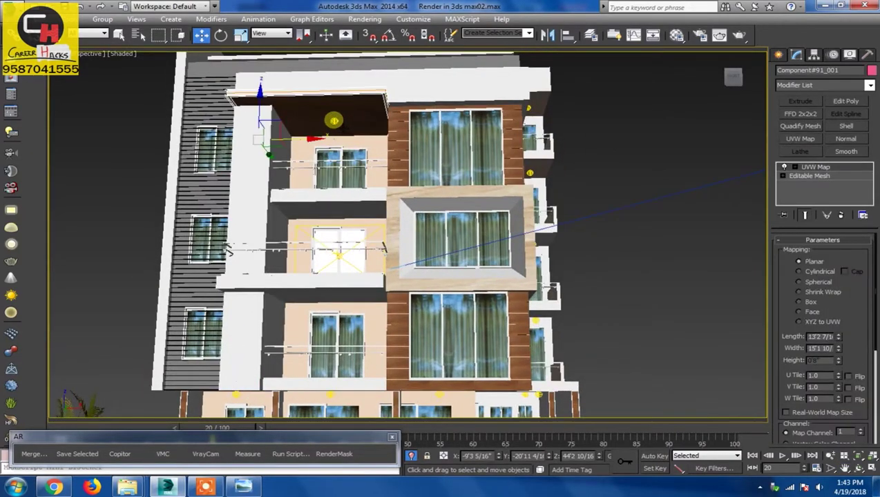
{"action": "key", "text": "shift+g"}
{"action": "left_click", "coordinate": [334, 119]}
{"action": "key", "text": "shift+g"}
{"action": "left_click_drag", "start_coordinate": [334, 120], "coordinate": [330, 301]}
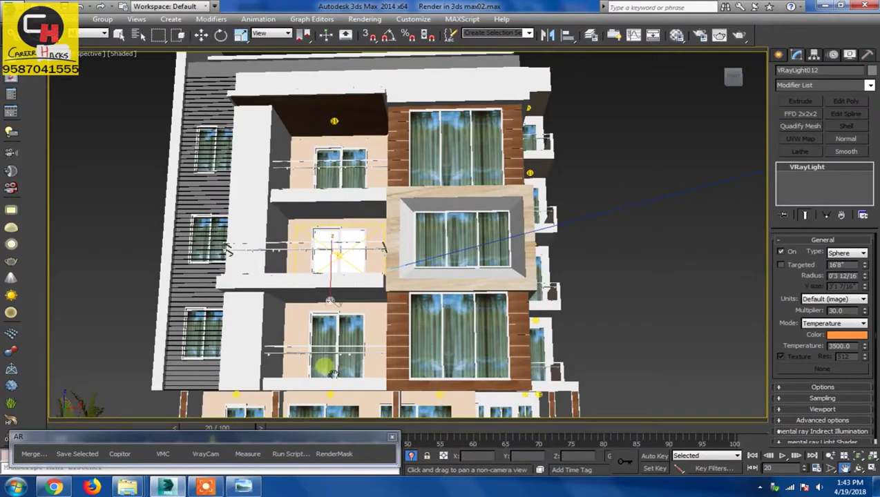
{"action": "middle_click_drag", "start_coordinate": [333, 373], "coordinate": [403, 295], "text": "alt"}
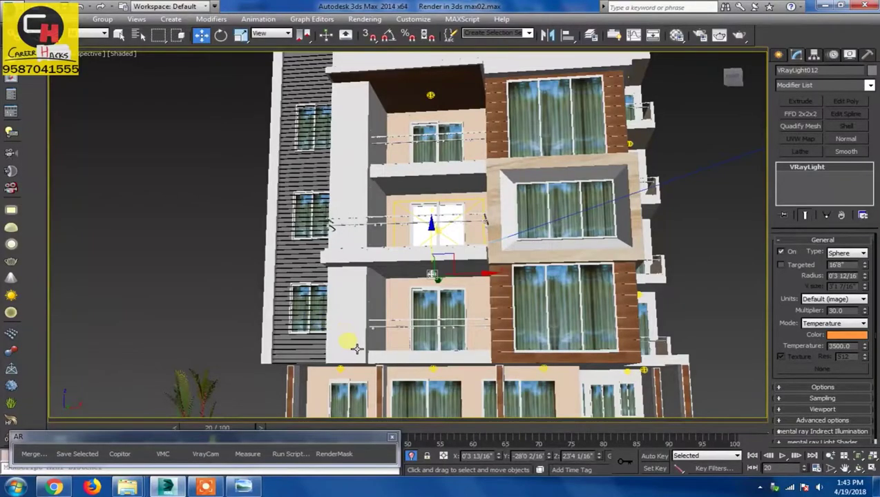
{"action": "key", "text": "ctrl+p"}
{"action": "mouse_move", "coordinate": [423, 268]}
{"action": "left_mouse_down"}
{"action": "mouse_move", "coordinate": [384, 297]}
{"action": "mouse_move", "coordinate": [405, 306]}
{"action": "left_mouse_up"}
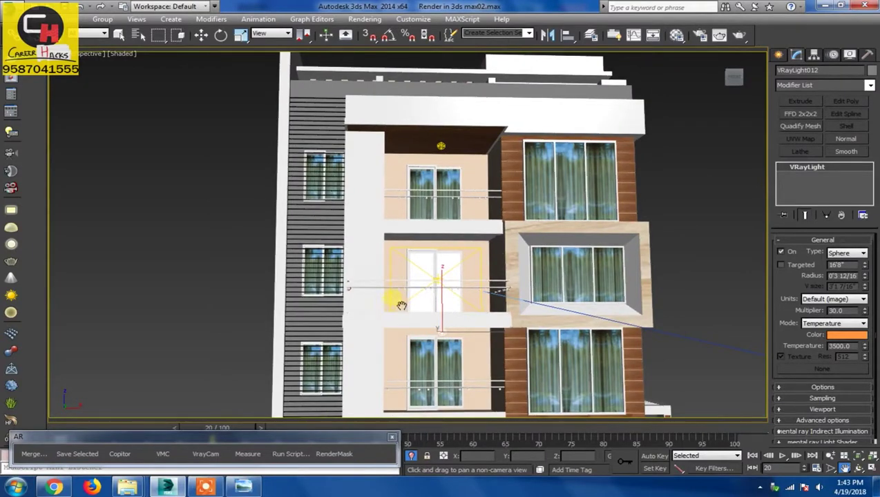
Draw a new plane light, VRayLight013, beside the left window
{"action": "key", "text": "w"}
{"action": "right_click", "coordinate": [466, 293]}
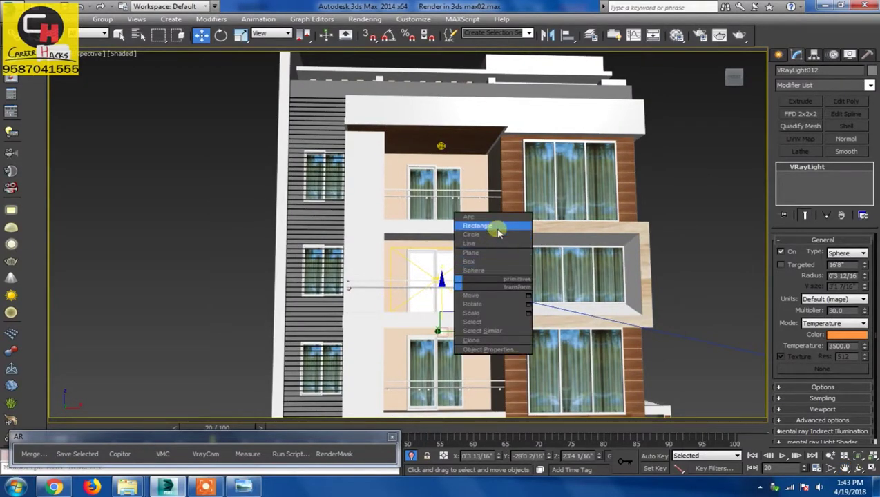
{"action": "left_click", "coordinate": [693, 178]}
{"action": "left_click", "coordinate": [780, 54]}
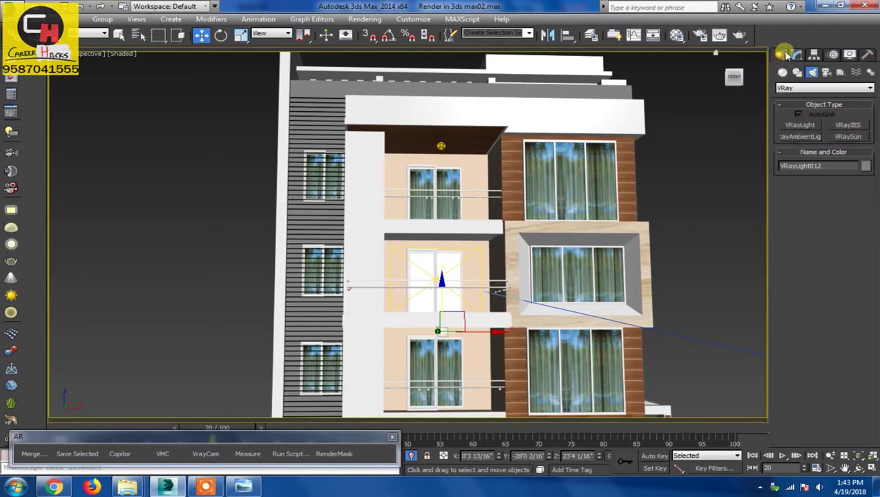
{"action": "left_click", "coordinate": [811, 128]}
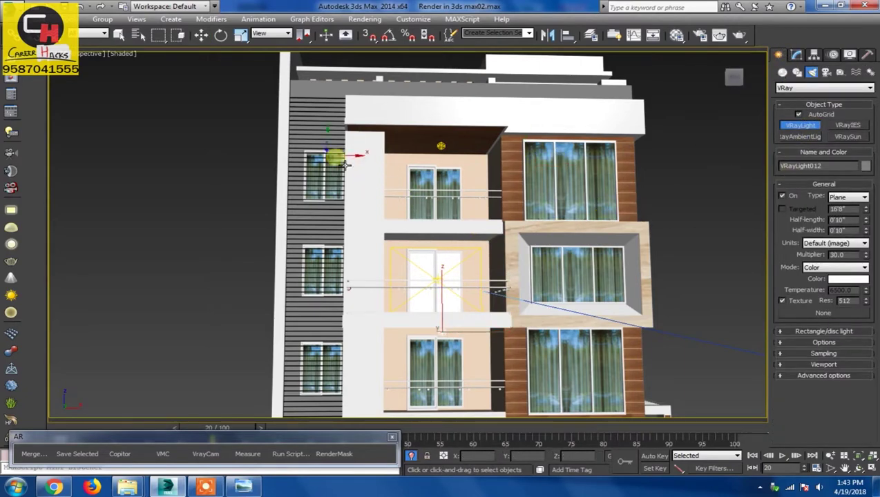
{"action": "left_click_drag", "start_coordinate": [295, 149], "coordinate": [348, 205]}
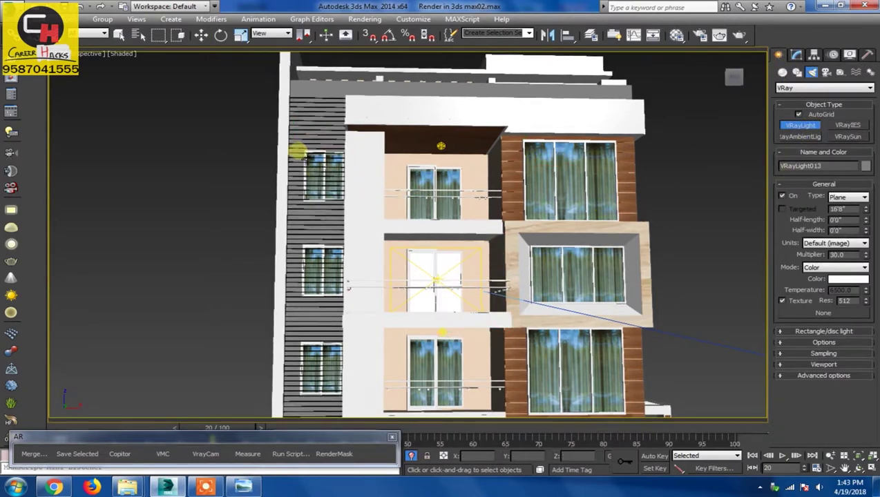
{"action": "right_click", "coordinate": [353, 208]}
Reframe the facade, select the misplaced VRayLight013 and hide it
{"action": "middle_click_drag", "start_coordinate": [319, 249], "coordinate": [343, 291], "text": "alt"}
{"action": "key", "text": "shift+z"}
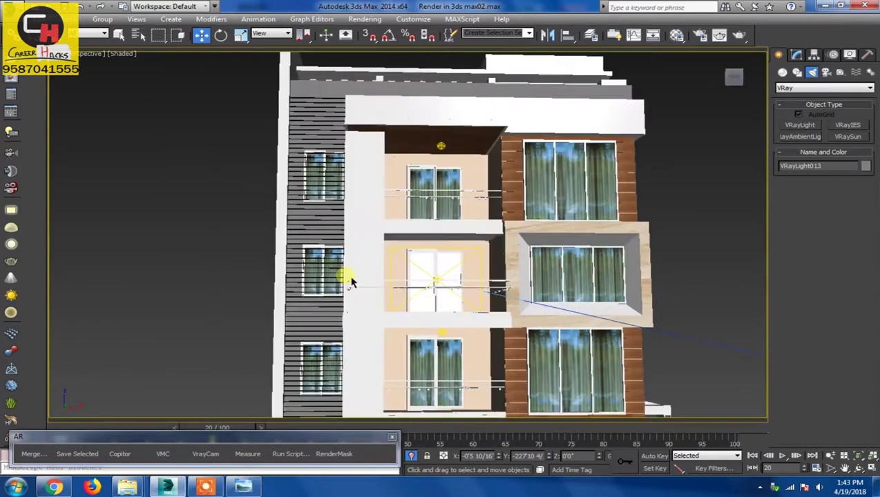
{"action": "mouse_move", "coordinate": [351, 287]}
{"action": "middle_mouse_down", "text": "alt"}
{"action": "mouse_move", "coordinate": [337, 310]}
{"action": "mouse_move", "coordinate": [422, 295]}
{"action": "middle_mouse_up", "text": "alt"}
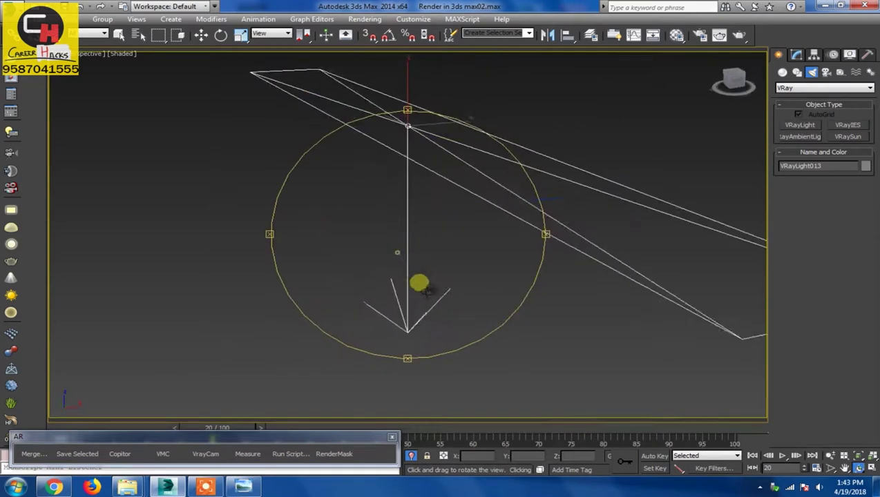
{"action": "right_click", "coordinate": [426, 274]}
{"action": "left_click", "coordinate": [489, 181]}
{"action": "left_click", "coordinate": [483, 215]}
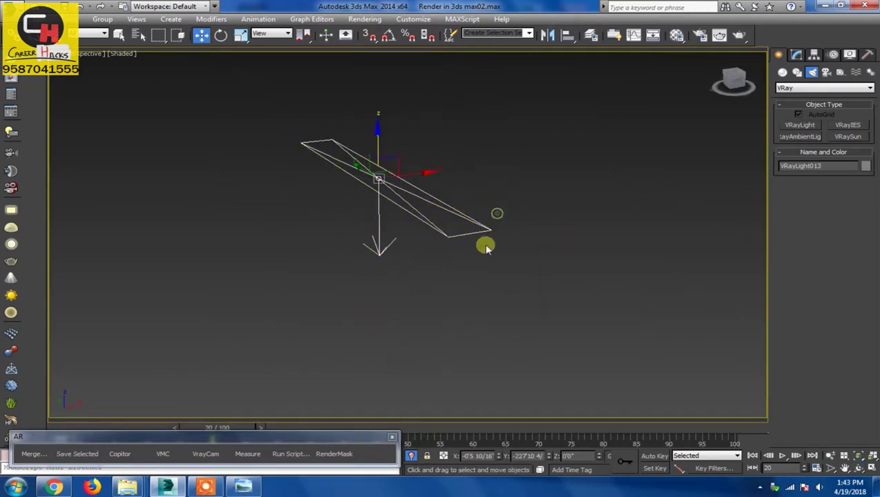
{"action": "key", "text": "Delete"}
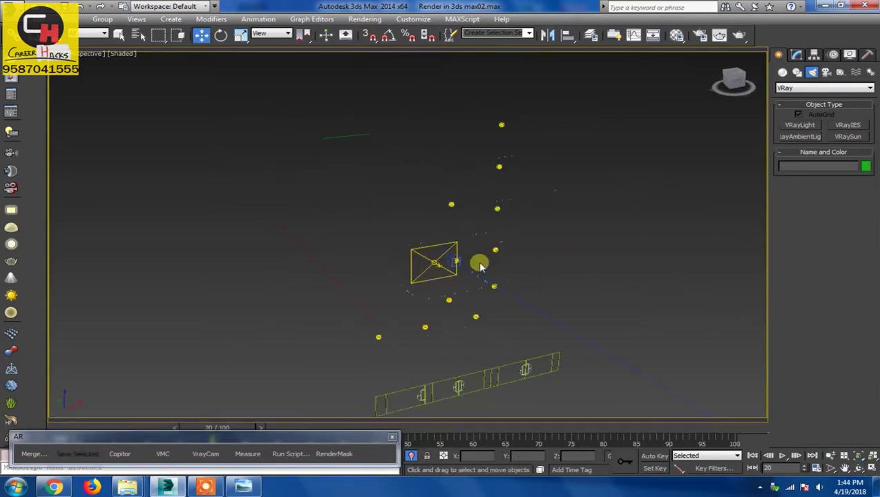
Unhide all objects without unhiding layers and zoom in on the left slatted window
{"action": "right_click", "coordinate": [514, 249]}
{"action": "left_click", "coordinate": [551, 204]}
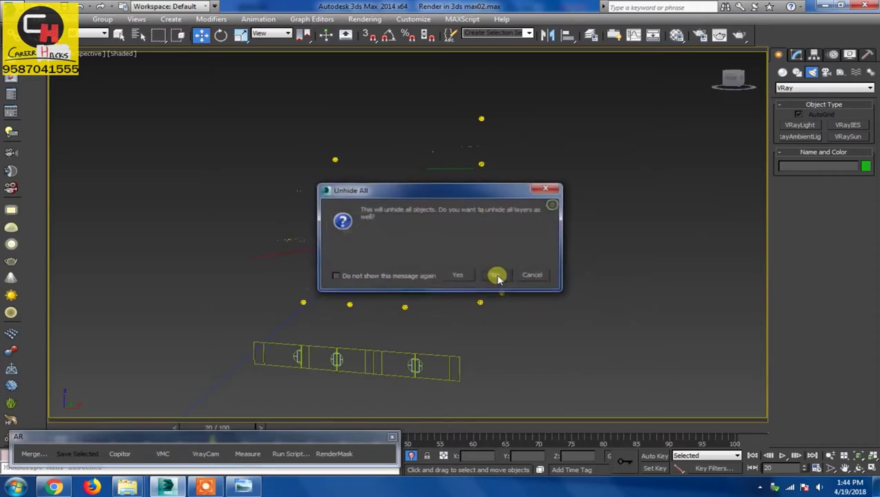
{"action": "left_click", "coordinate": [534, 276]}
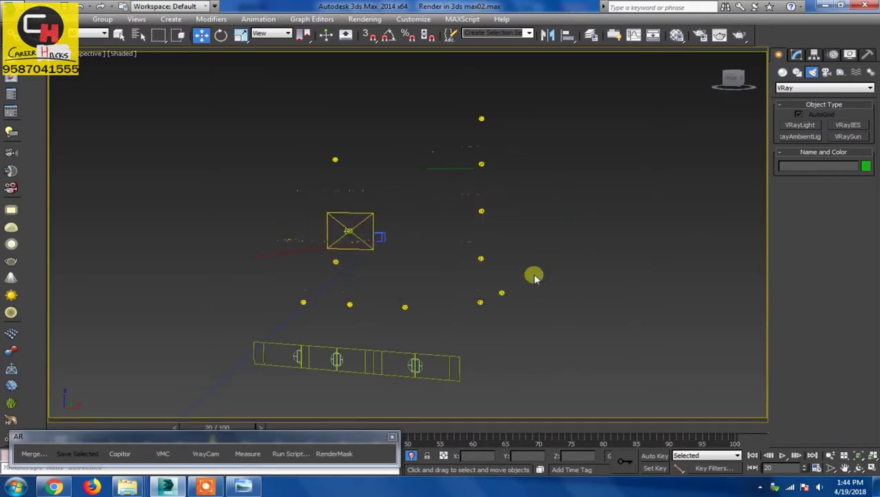
{"action": "middle_click_drag", "start_coordinate": [320, 259], "coordinate": [299, 257], "text": "alt"}
{"action": "key", "text": "alt+z"}
{"action": "mouse_move", "coordinate": [299, 261]}
{"action": "left_mouse_down"}
{"action": "mouse_move", "coordinate": [320, 216]}
{"action": "mouse_move", "coordinate": [304, 243]}
{"action": "left_mouse_up"}
{"action": "left_click", "coordinate": [795, 126]}
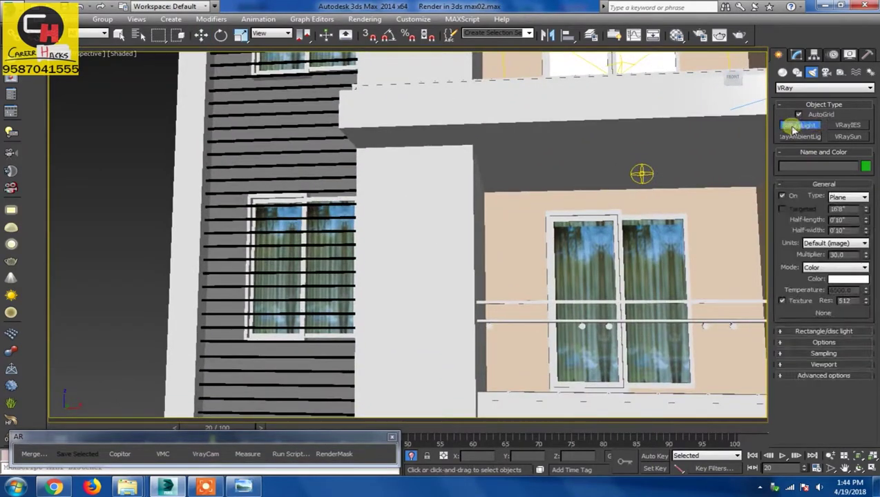
Draw a Plane VRayLight over the left slatted window and move it flush with the window
{"action": "left_click_drag", "start_coordinate": [237, 199], "coordinate": [343, 319]}
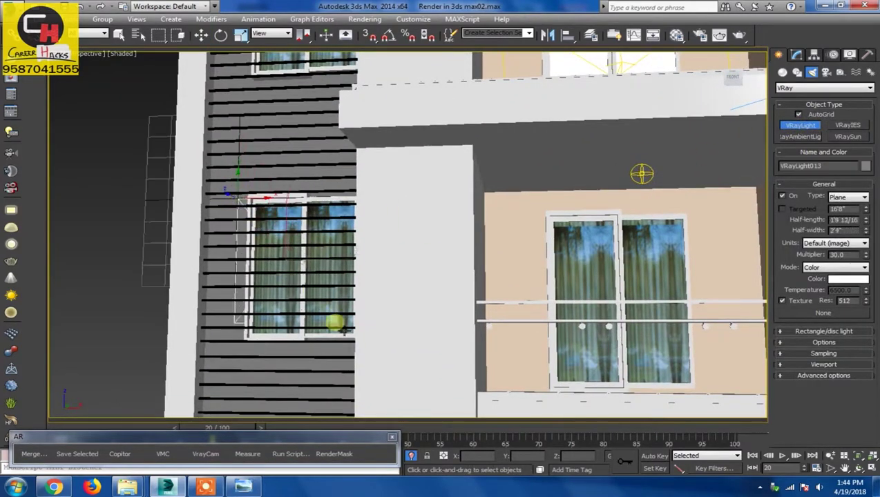
{"action": "key", "text": "w"}
{"action": "key", "text": "z"}
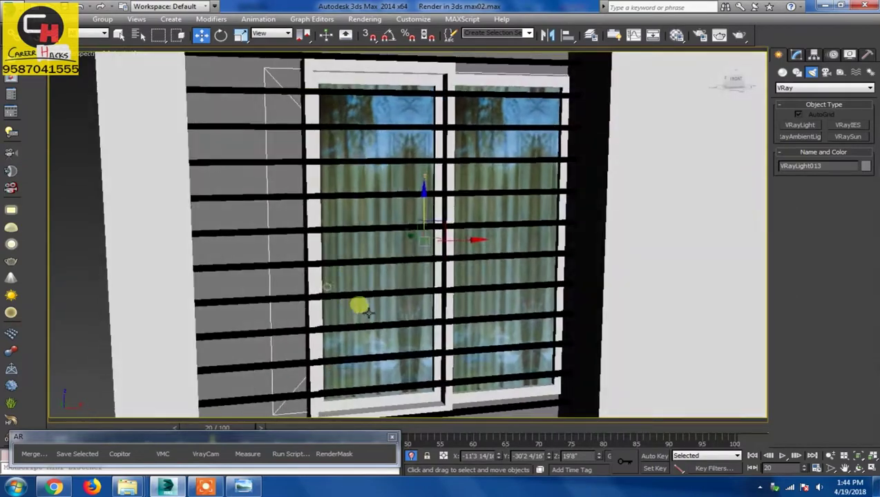
{"action": "scroll", "coordinate": [368, 312], "scroll_direction": "down", "scroll_amount": 5}
{"action": "middle_click_drag", "start_coordinate": [467, 289], "coordinate": [447, 303], "text": "alt"}
{"action": "left_click_drag", "start_coordinate": [485, 261], "coordinate": [483, 271]}
{"action": "middle_click_drag", "start_coordinate": [456, 262], "coordinate": [422, 266], "text": "alt"}
Set the light's mode to Temperature at 3500 K and resize it to fit the window frame
{"action": "left_click", "coordinate": [796, 54]}
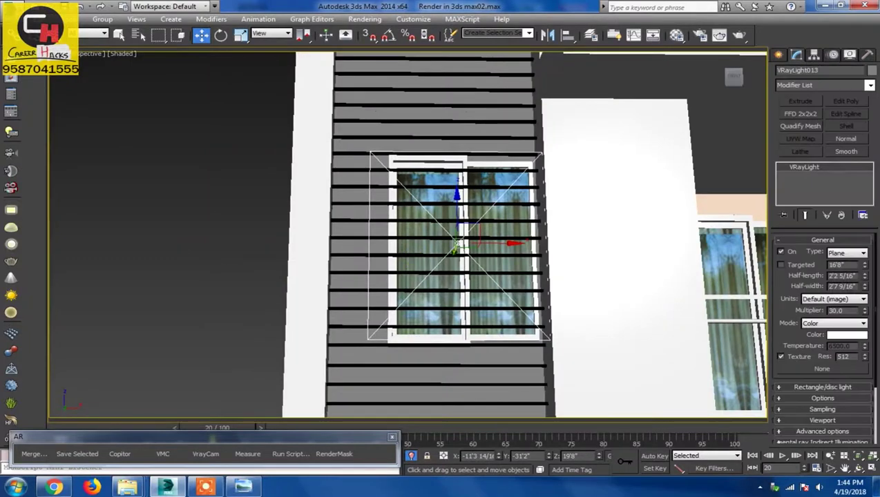
{"action": "left_click", "coordinate": [829, 325]}
{"action": "left_click", "coordinate": [815, 334]}
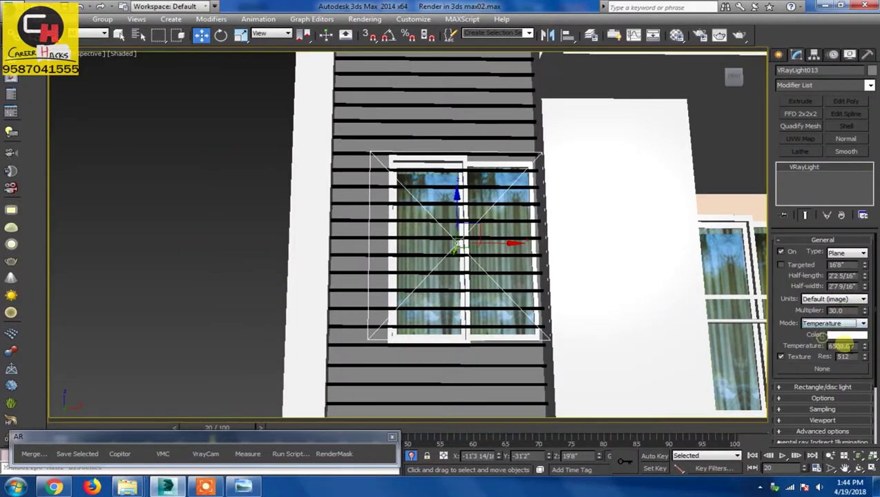
{"action": "type", "text": "35"}
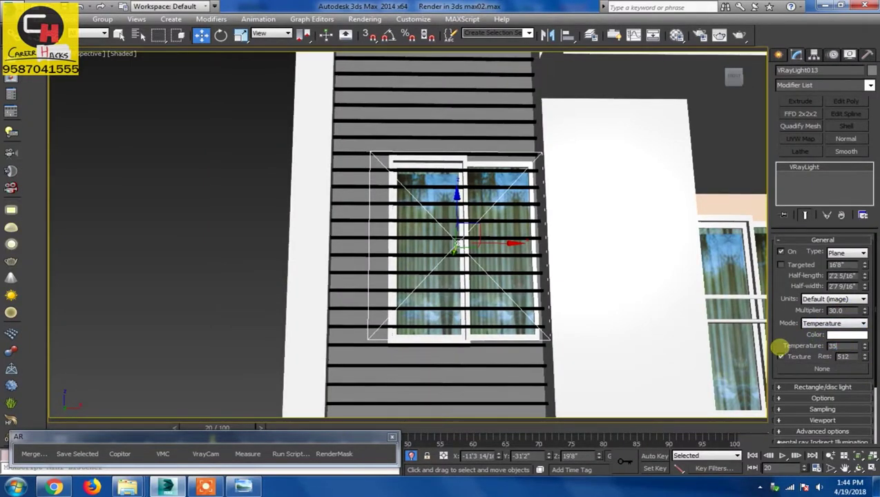
{"action": "type", "text": "00"}
{"action": "key", "text": "Return"}
{"action": "middle_click_drag", "start_coordinate": [418, 295], "coordinate": [345, 316]}
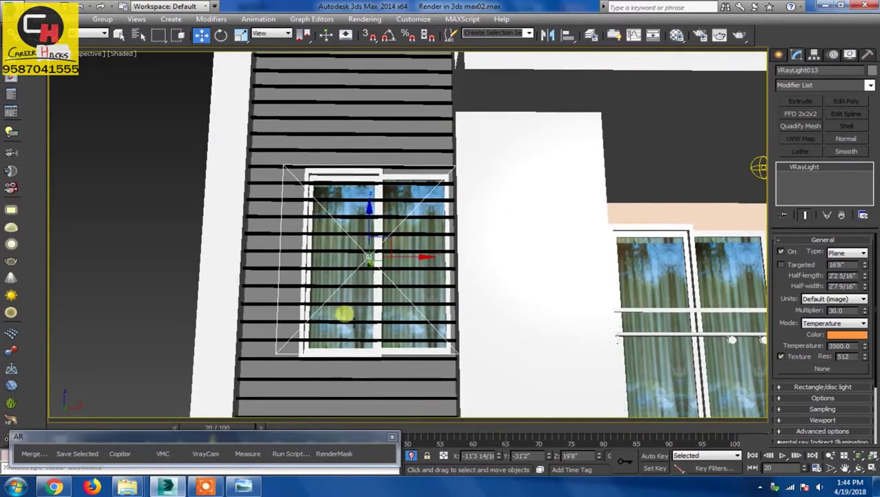
{"action": "left_click_drag", "start_coordinate": [308, 256], "coordinate": [314, 255]}
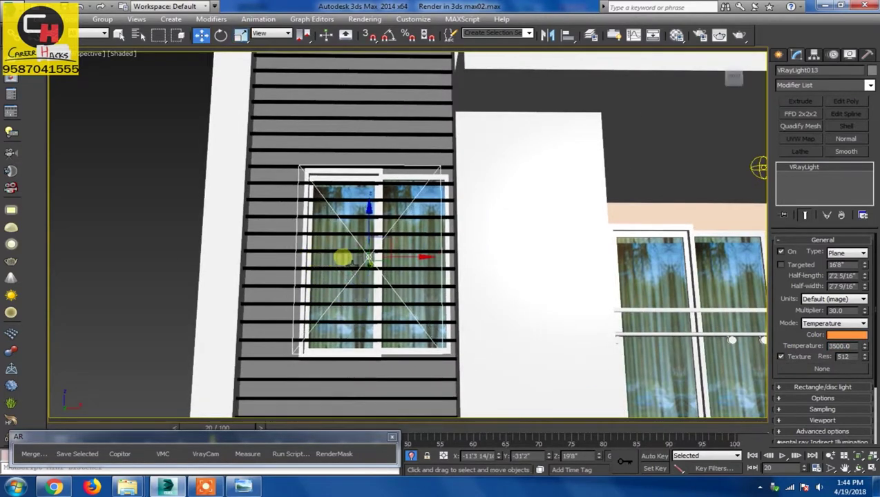
Shift-drag a copy of the window light up to the window above
{"action": "scroll", "coordinate": [346, 257], "scroll_direction": "down", "scroll_amount": 4}
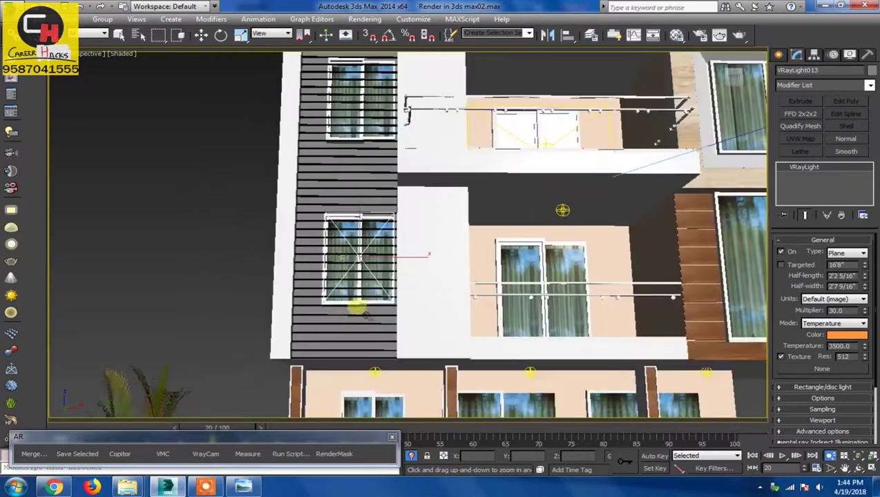
{"action": "middle_click_drag", "start_coordinate": [318, 214], "coordinate": [345, 314]}
{"action": "key", "text": "w"}
{"action": "left_click_drag", "start_coordinate": [351, 328], "coordinate": [353, 198], "text": "shift"}
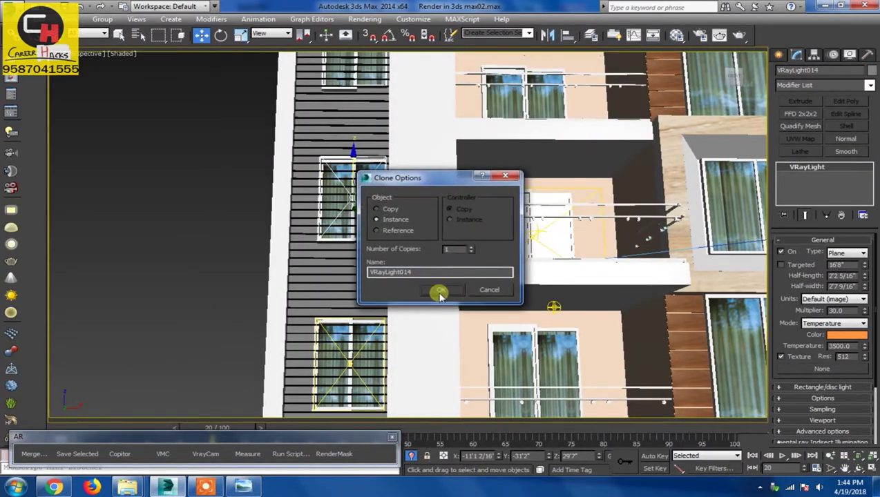
Confirm the instance copy and clone the light up to the next upper window
{"action": "left_click", "coordinate": [439, 291]}
{"action": "scroll", "coordinate": [292, 297], "scroll_direction": "up", "scroll_amount": 3}
{"action": "scroll", "coordinate": [293, 298], "scroll_direction": "up", "scroll_amount": 2}
{"action": "left_click_drag", "start_coordinate": [332, 362], "coordinate": [335, 207], "text": "shift"}
{"action": "left_click", "coordinate": [441, 290]}
Clone the light up to the top-floor terrace window and slide it right into place
{"action": "middle_click_drag", "start_coordinate": [257, 55], "coordinate": [278, 132]}
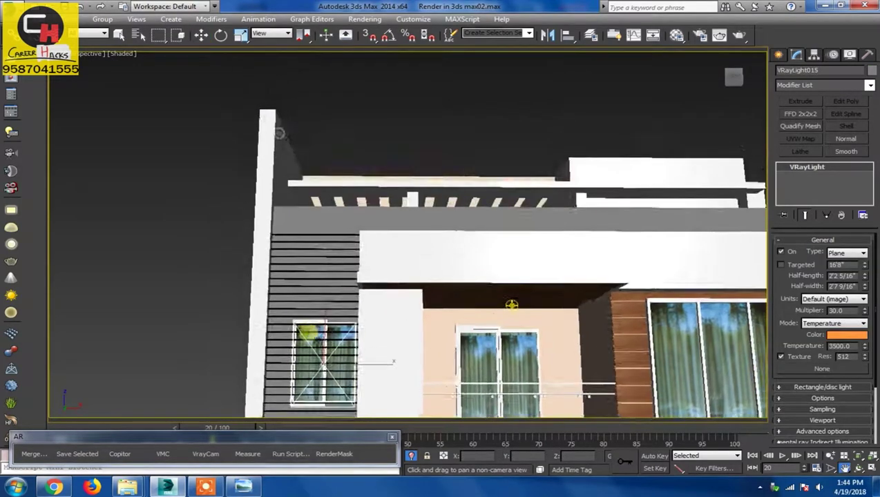
{"action": "scroll", "coordinate": [279, 133], "scroll_direction": "down", "scroll_amount": 2}
{"action": "scroll", "coordinate": [420, 272], "scroll_direction": "down", "scroll_amount": 2}
{"action": "middle_click_drag", "start_coordinate": [420, 271], "coordinate": [373, 295], "text": "alt"}
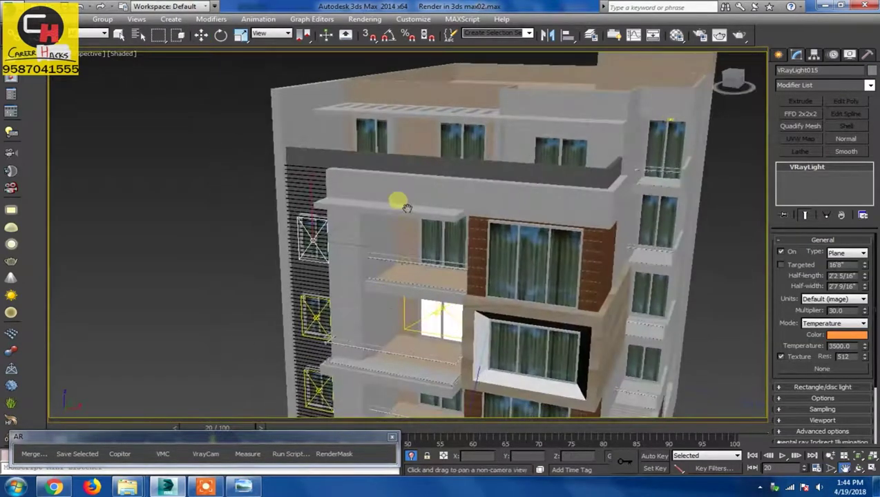
{"action": "middle_click_drag", "start_coordinate": [406, 208], "coordinate": [308, 265], "text": "alt"}
{"action": "key", "text": "w"}
{"action": "middle_click_drag", "start_coordinate": [416, 338], "coordinate": [428, 317], "text": "alt"}
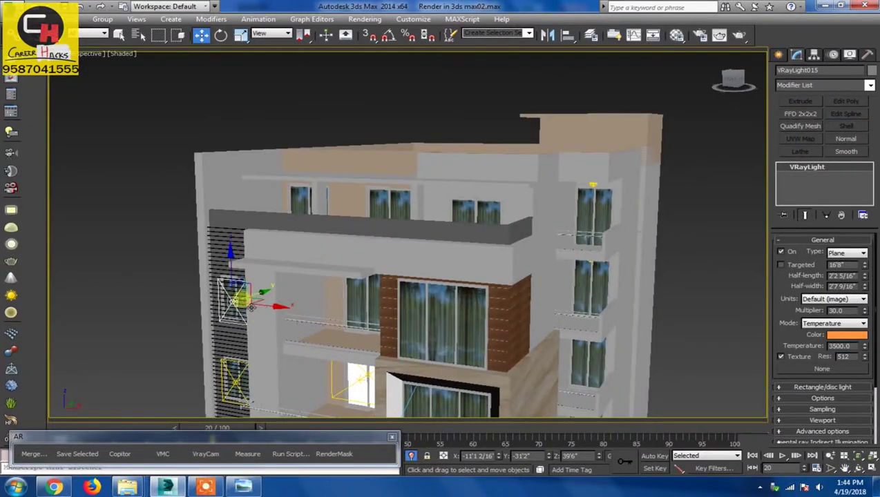
{"action": "left_click_drag", "start_coordinate": [275, 309], "coordinate": [293, 280], "text": "shift"}
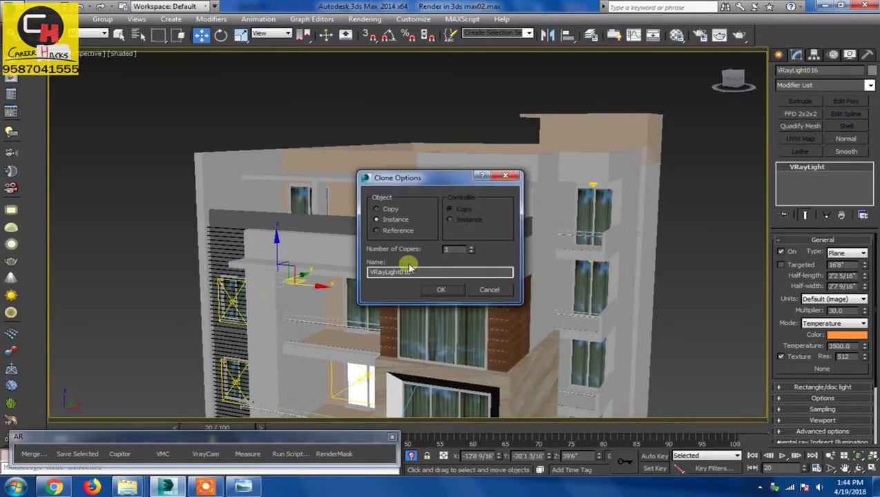
{"action": "left_click", "coordinate": [436, 289]}
{"action": "mouse_move", "coordinate": [437, 290]}
{"action": "middle_mouse_down", "text": "alt"}
{"action": "mouse_move", "coordinate": [281, 237]}
{"action": "mouse_move", "coordinate": [328, 246]}
{"action": "middle_mouse_up", "text": "alt"}
{"action": "left_click_drag", "start_coordinate": [327, 246], "coordinate": [345, 248]}
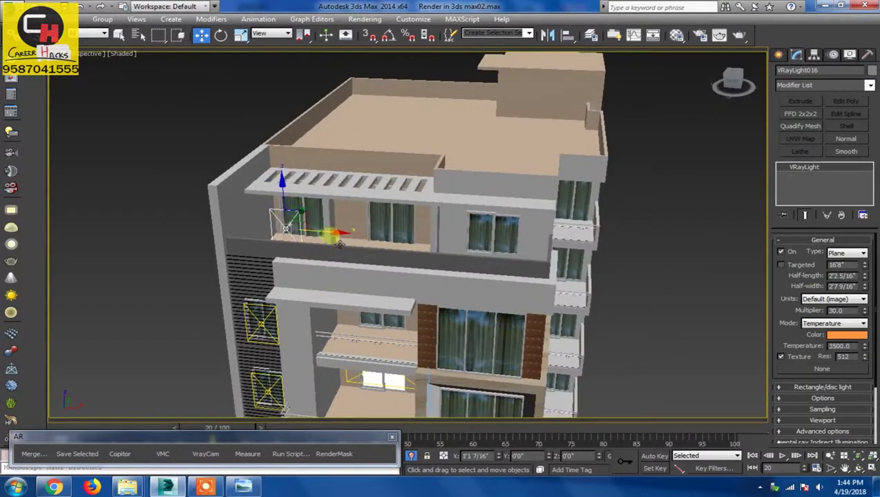
Turn the terrace light into a Sphere light and copy it to the right balcony
{"action": "left_click", "coordinate": [835, 252]}
{"action": "left_click", "coordinate": [840, 284]}
{"action": "middle_click_drag", "start_coordinate": [321, 242], "coordinate": [330, 252], "text": "alt"}
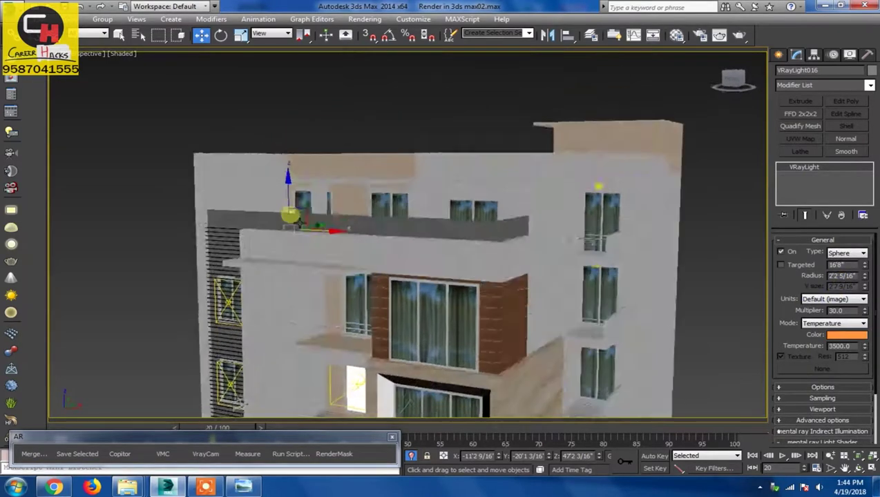
{"action": "left_click_drag", "start_coordinate": [339, 243], "coordinate": [500, 251], "text": "shift"}
{"action": "key", "text": "Return"}
{"action": "middle_click_drag", "start_coordinate": [483, 249], "coordinate": [483, 245], "text": "alt"}
{"action": "left_click_drag", "start_coordinate": [469, 245], "coordinate": [457, 257]}
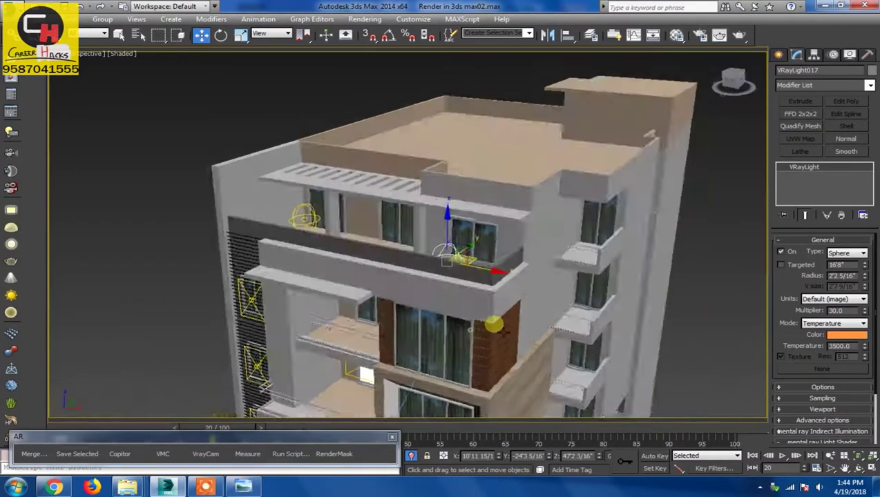
{"action": "middle_click_drag", "start_coordinate": [457, 256], "coordinate": [449, 252], "text": "alt"}
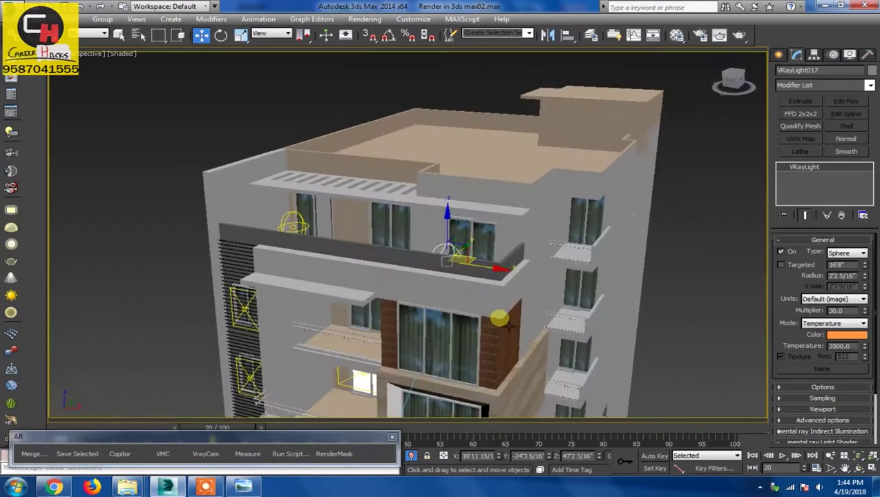
Copy sphere light VRayLight016 onto the upper front balcony and nudge it into place
{"action": "left_click", "coordinate": [507, 333]}
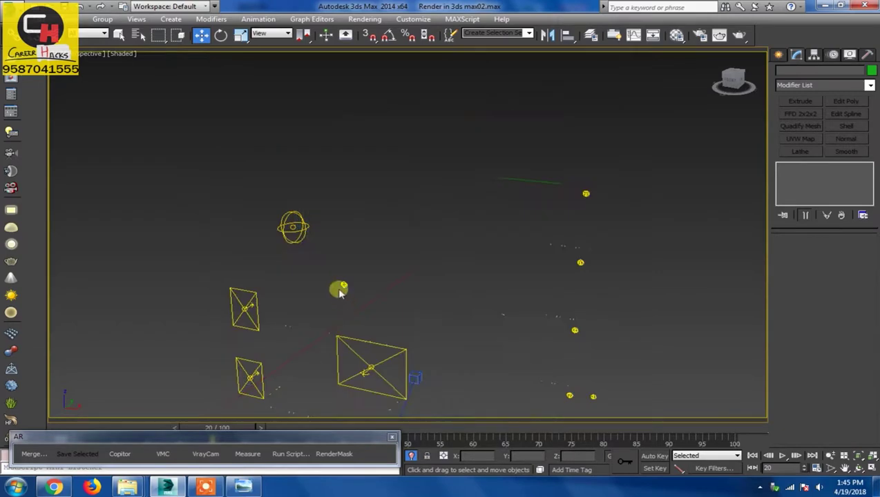
{"action": "key", "text": "shift+g"}
{"action": "left_click", "coordinate": [294, 231]}
{"action": "key", "text": "shift+g"}
{"action": "left_click_drag", "start_coordinate": [297, 236], "coordinate": [467, 306], "text": "shift"}
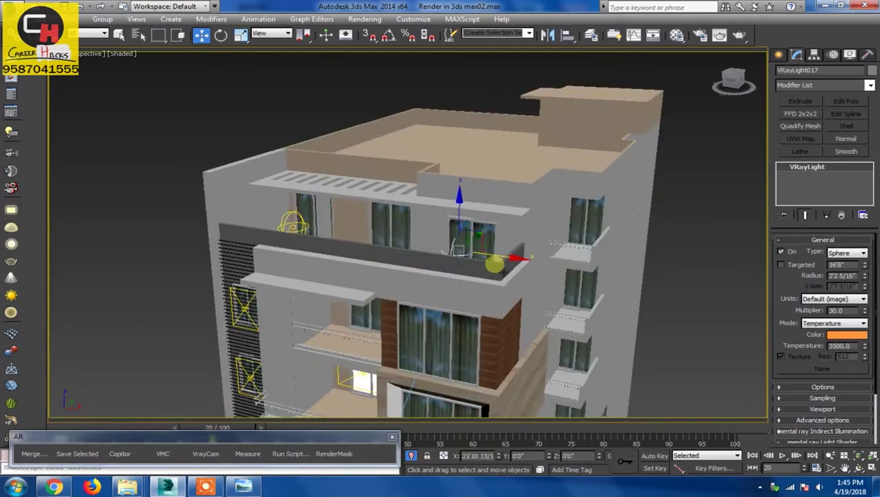
{"action": "middle_click_drag", "start_coordinate": [468, 306], "coordinate": [459, 250], "text": "alt"}
{"action": "left_click_drag", "start_coordinate": [459, 250], "coordinate": [472, 250]}
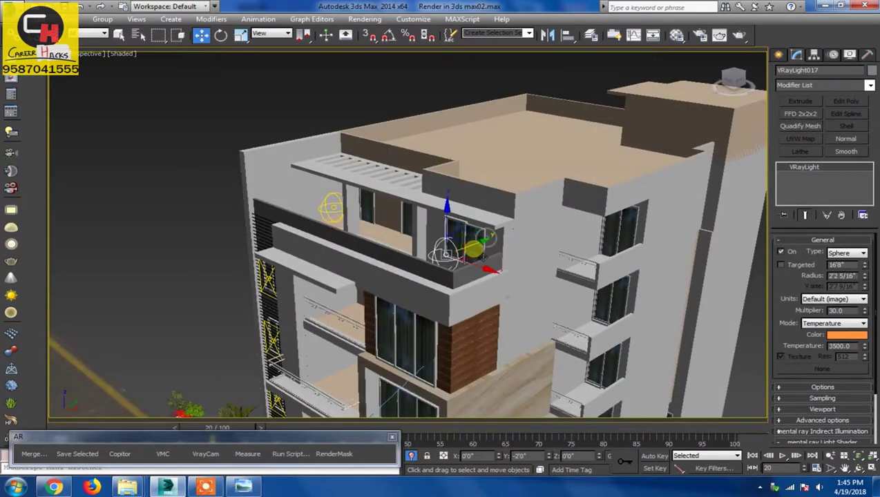
{"action": "middle_click_drag", "start_coordinate": [471, 249], "coordinate": [483, 310], "text": "alt"}
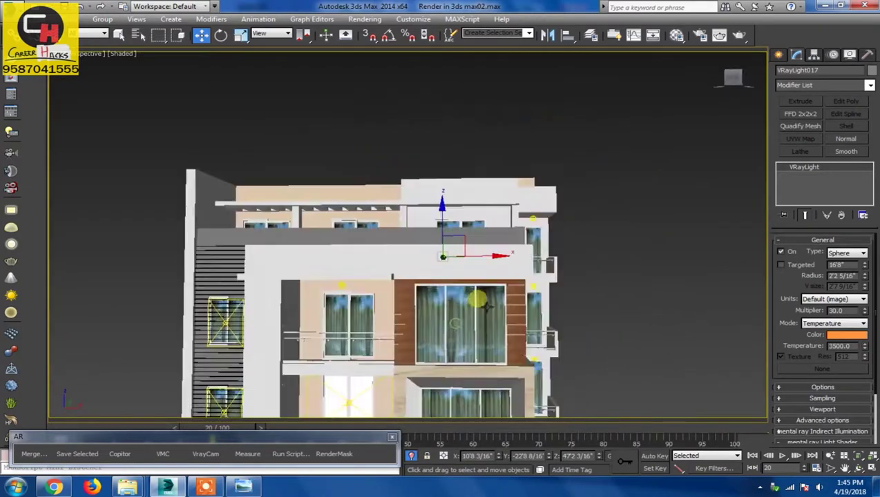
Deselect and switch the viewport back to the VRayCam001 camera
{"action": "left_click", "coordinate": [586, 291]}
{"action": "key", "text": "c"}
{"action": "double_click", "coordinate": [406, 172]}
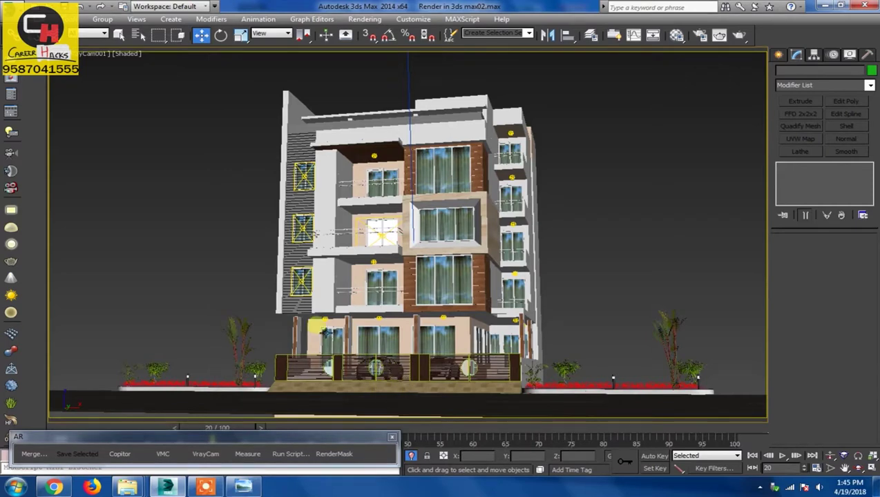
Clone the top sphere light down to the building base as independent copy VRayLight018
{"action": "left_click", "coordinate": [330, 330]}
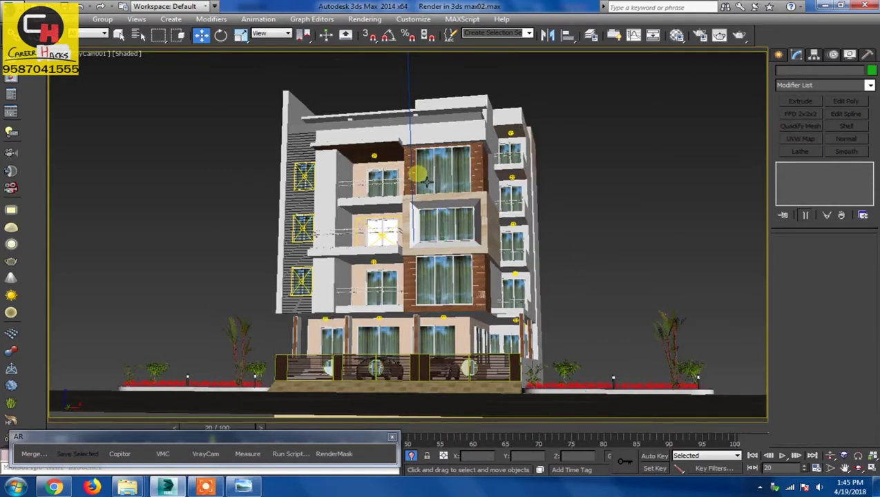
{"action": "key", "text": "shift+g"}
{"action": "left_click", "coordinate": [440, 143]}
{"action": "key", "text": "shift+g"}
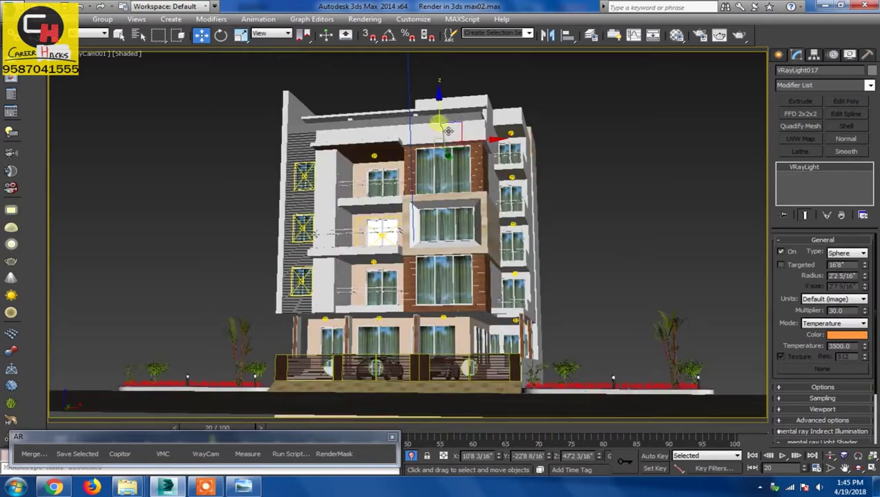
{"action": "left_click_drag", "start_coordinate": [433, 158], "coordinate": [434, 360], "text": "shift"}
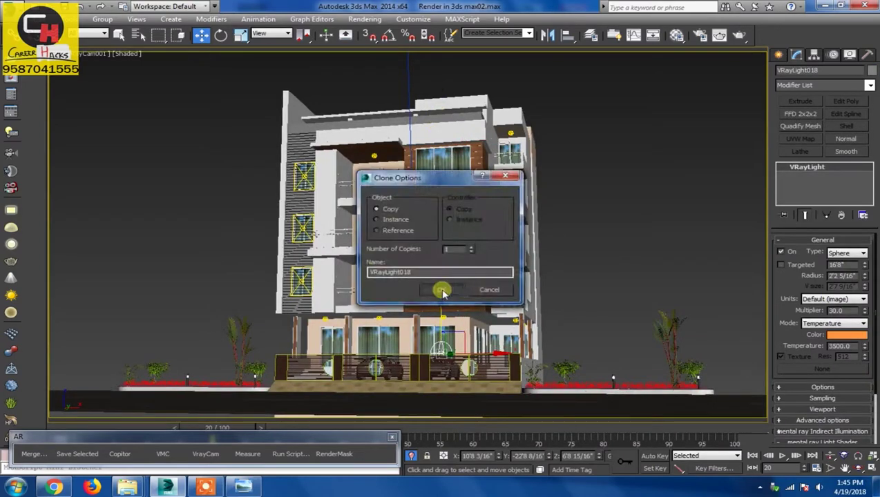
{"action": "left_click", "coordinate": [443, 292]}
Move VRayLight018 from over the car toward the porch staircase
{"action": "mouse_move", "coordinate": [449, 287]}
{"action": "middle_mouse_down", "text": "alt"}
{"action": "mouse_move", "coordinate": [484, 297]}
{"action": "mouse_move", "coordinate": [455, 296]}
{"action": "mouse_move", "coordinate": [415, 249]}
{"action": "middle_mouse_up", "text": "alt"}
{"action": "key", "text": "w"}
{"action": "left_click_drag", "start_coordinate": [395, 303], "coordinate": [235, 278]}
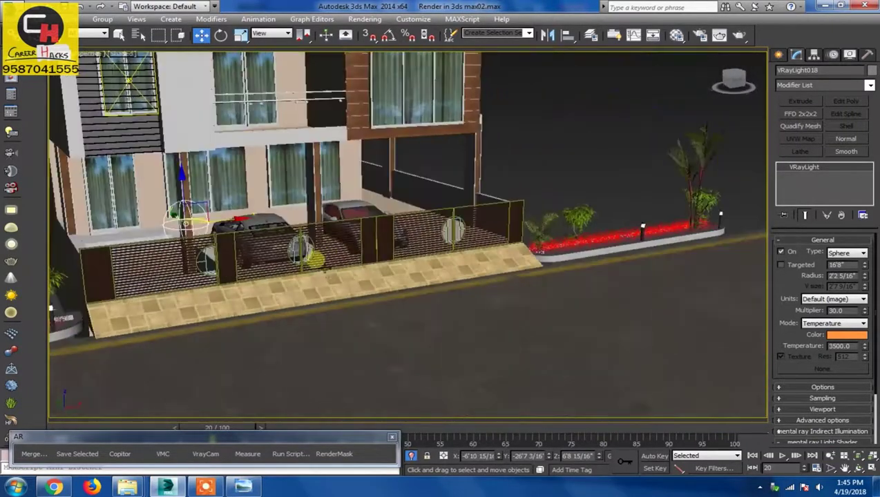
{"action": "key", "text": "z"}
{"action": "key", "text": "ctrl+z"}
{"action": "key", "text": "z"}
{"action": "left_click_drag", "start_coordinate": [407, 235], "coordinate": [362, 229]}
Slide the light left and lower it onto the porch steps by the carport
{"action": "middle_click_drag", "start_coordinate": [362, 229], "coordinate": [332, 235], "text": "alt"}
{"action": "scroll", "coordinate": [340, 239], "scroll_direction": "up", "scroll_amount": 2}
{"action": "mouse_move", "coordinate": [340, 238]}
{"action": "left_mouse_down"}
{"action": "mouse_move", "coordinate": [298, 232]}
{"action": "mouse_move", "coordinate": [311, 239]}
{"action": "left_mouse_up"}
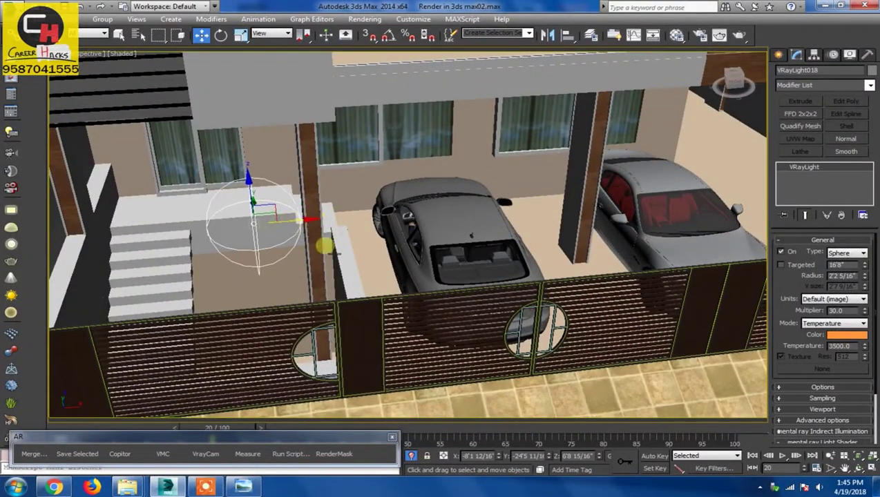
{"action": "middle_click_drag", "start_coordinate": [311, 238], "coordinate": [258, 217], "text": "alt"}
{"action": "left_click_drag", "start_coordinate": [259, 217], "coordinate": [263, 310]}
{"action": "mouse_move", "coordinate": [262, 311]}
{"action": "middle_mouse_down", "text": "alt"}
{"action": "mouse_move", "coordinate": [304, 319]}
{"action": "mouse_move", "coordinate": [276, 341]}
{"action": "middle_mouse_up", "text": "alt"}
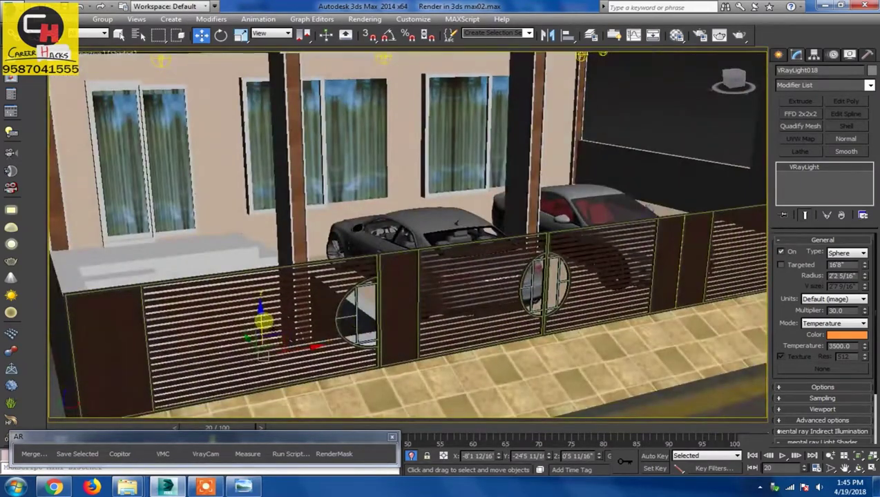
Switch to the VRayCam001 view and render it
{"action": "middle_click_drag", "start_coordinate": [238, 238], "coordinate": [307, 297], "text": "ctrl+alt"}
{"action": "key", "text": "shift+z"}
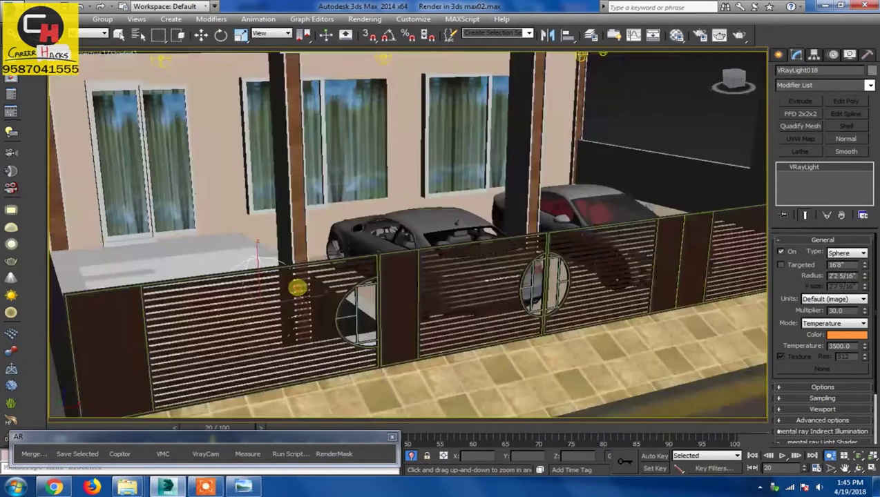
{"action": "key", "text": "c"}
{"action": "double_click", "coordinate": [397, 170]}
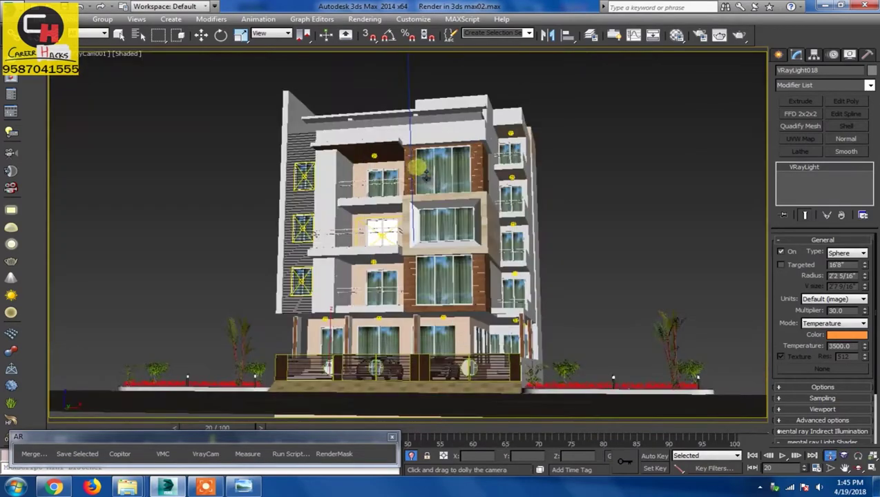
{"action": "key", "text": "w"}
{"action": "key", "text": "shift+q"}
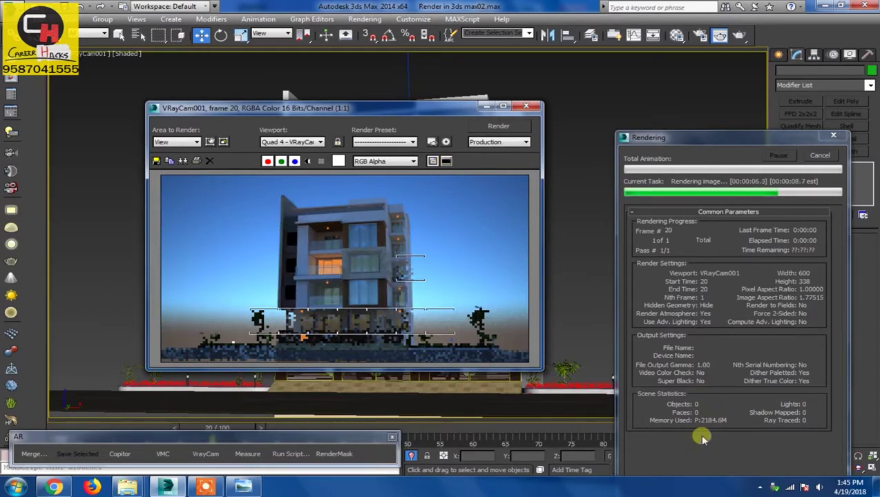
Close the render, hide geometry and review the lights in the V-Ray Light Lister
{"action": "left_click", "coordinate": [526, 106]}
{"action": "key", "text": "shift+g"}
{"action": "left_click", "coordinate": [525, 228]}
{"action": "left_click", "coordinate": [11, 133]}
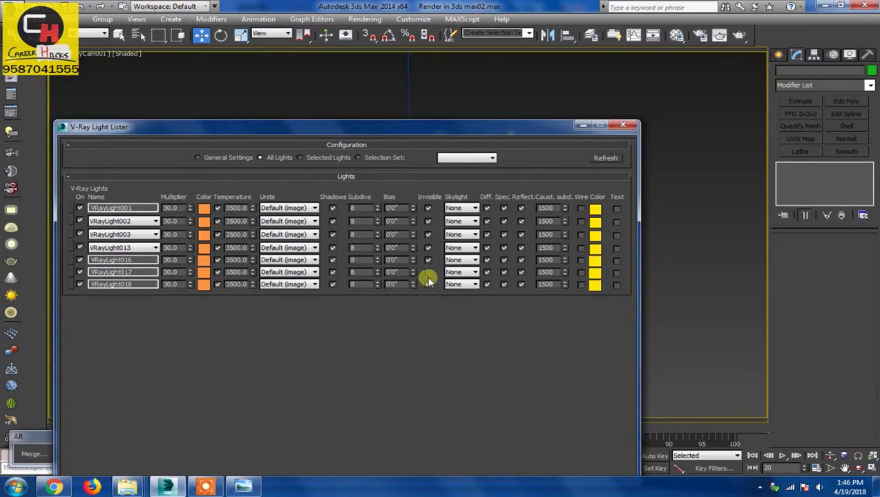
{"action": "left_click", "coordinate": [625, 125]}
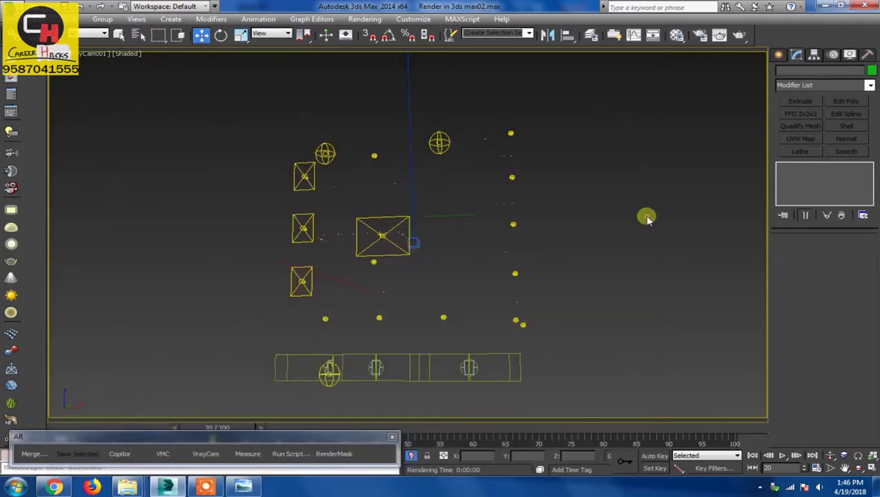
Select sphere light VRayLight009 and raise its Multiplier from 30 to 100
{"action": "left_click", "coordinate": [442, 319]}
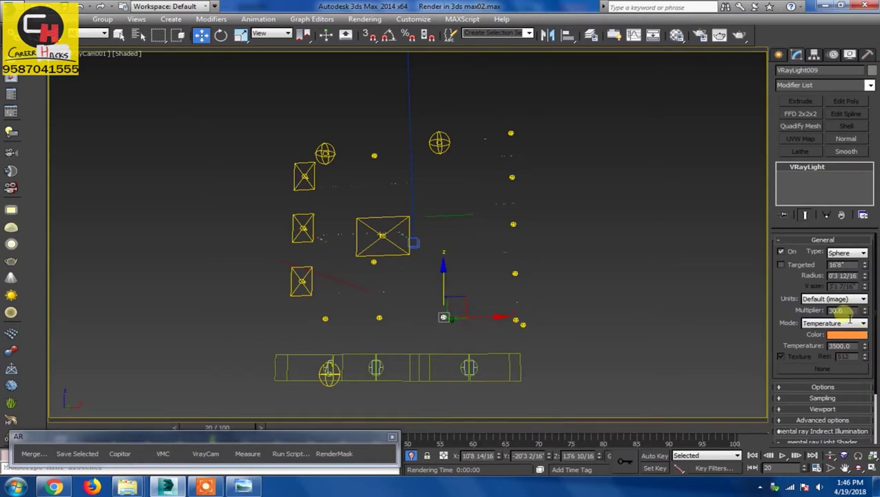
{"action": "double_click", "coordinate": [849, 311]}
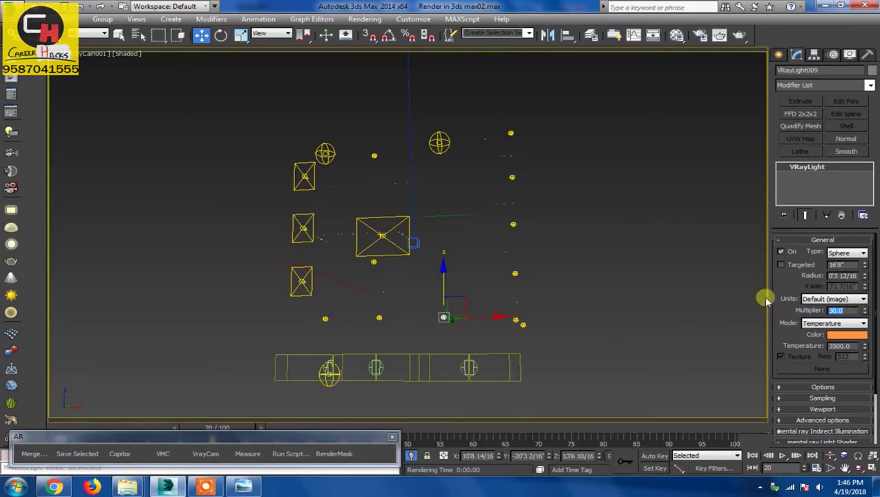
{"action": "left_click", "coordinate": [719, 35]}
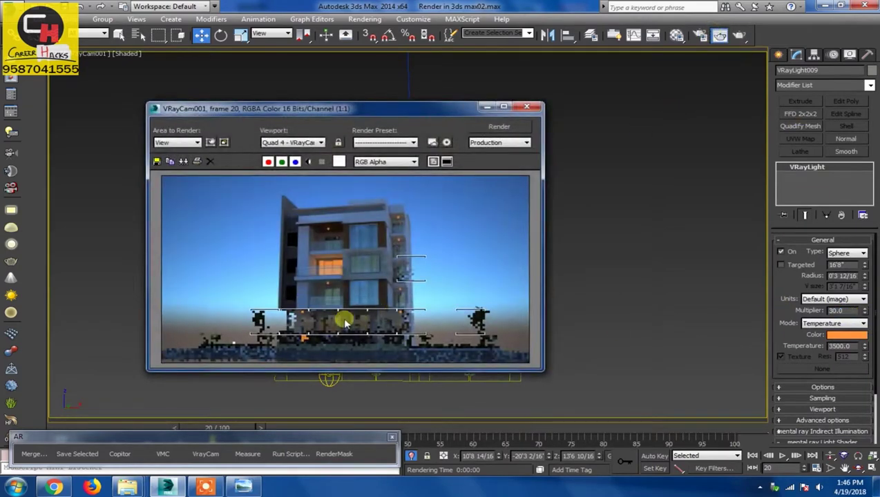
{"action": "double_click", "coordinate": [841, 311]}
{"action": "type", "text": "100"}
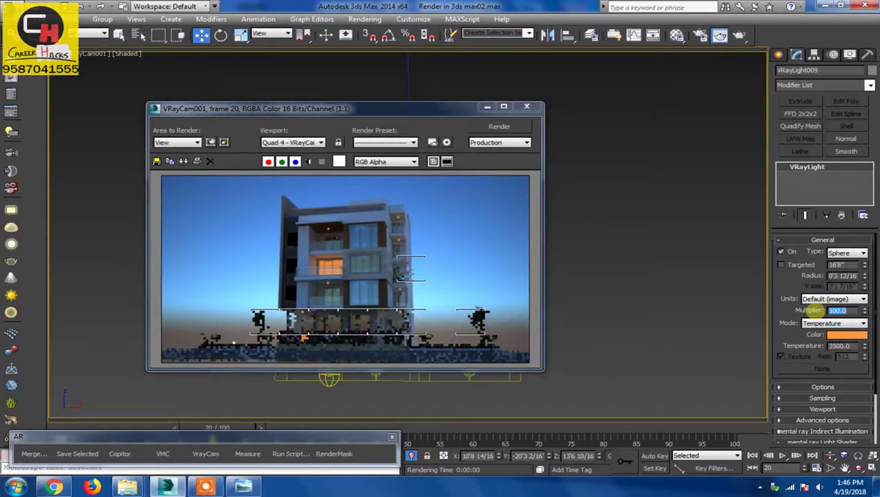
{"action": "mouse_move", "coordinate": [304, 120]}
{"action": "left_mouse_down"}
{"action": "mouse_move", "coordinate": [665, 250]}
{"action": "mouse_move", "coordinate": [700, 274]}
{"action": "left_mouse_up"}
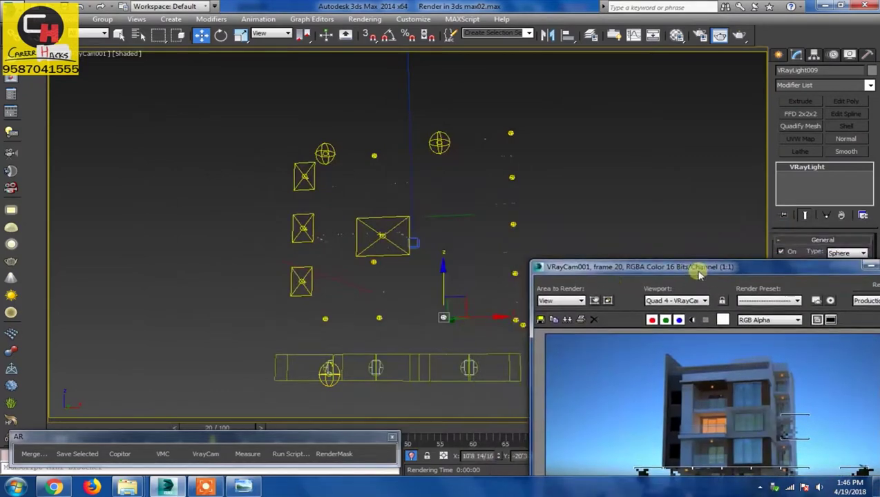
Inspect the test render close-up at the roof edge, then minimize the render window
{"action": "left_click", "coordinate": [403, 253]}
{"action": "left_click_drag", "start_coordinate": [625, 267], "coordinate": [546, 116]}
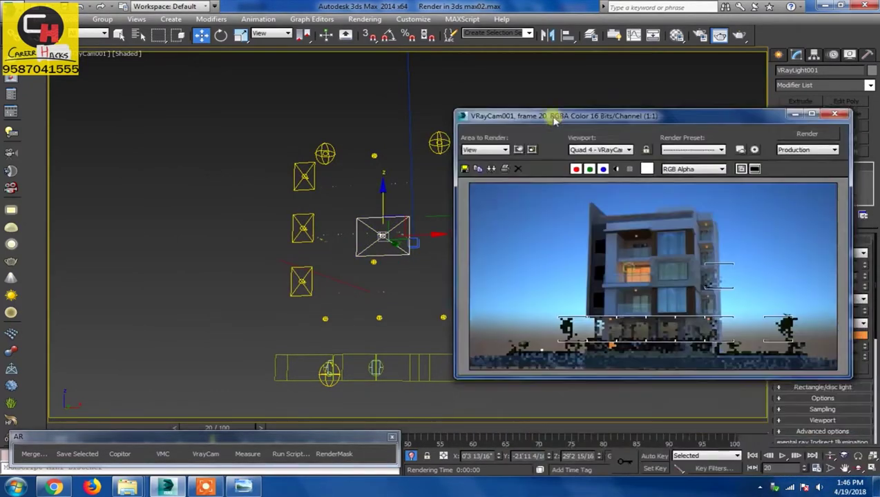
{"action": "scroll", "coordinate": [610, 276], "scroll_direction": "up", "scroll_amount": 2}
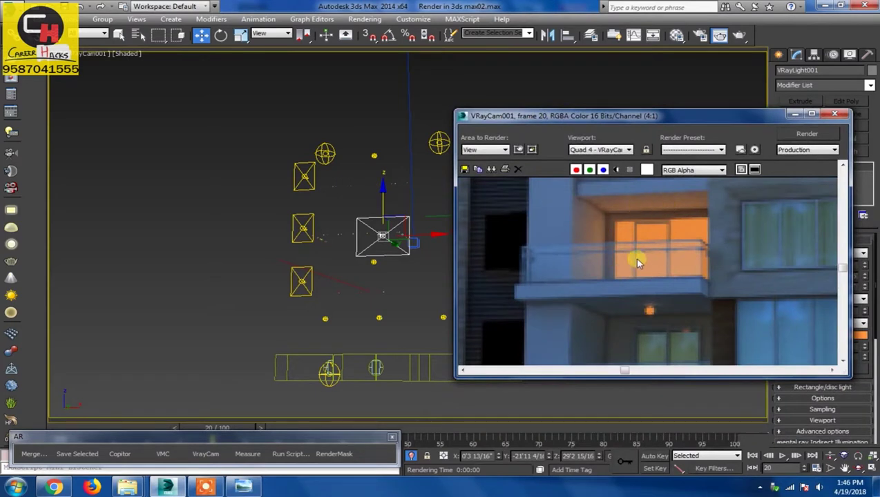
{"action": "scroll", "coordinate": [637, 262], "scroll_direction": "down", "scroll_amount": 2}
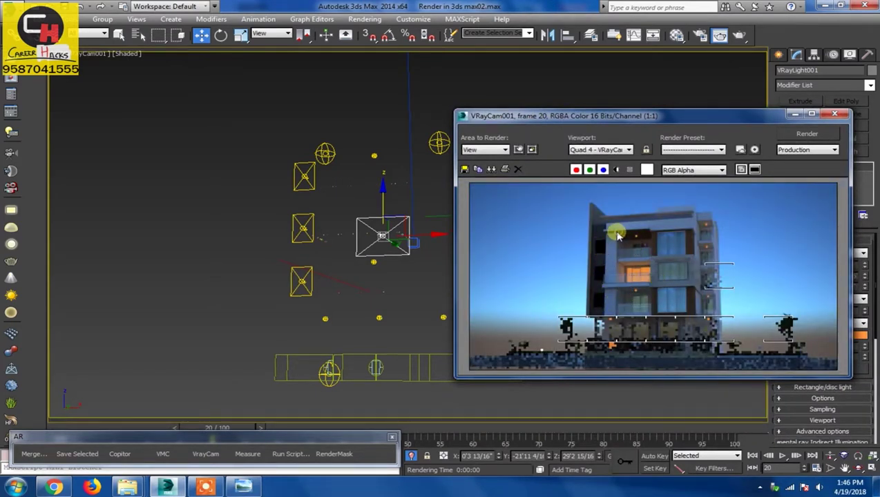
{"action": "scroll", "coordinate": [619, 235], "scroll_direction": "up", "scroll_amount": 2}
{"action": "middle_click_drag", "start_coordinate": [663, 245], "coordinate": [588, 307]}
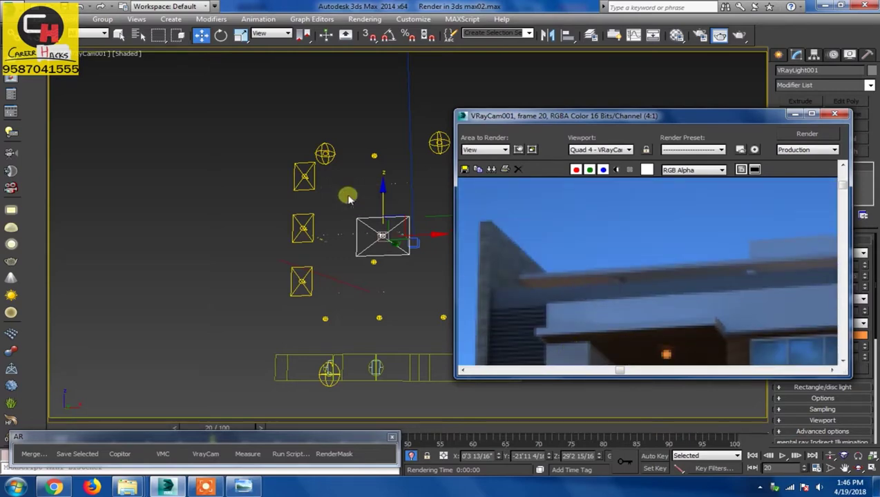
{"action": "left_click", "coordinate": [325, 152]}
{"action": "left_click", "coordinate": [794, 114]}
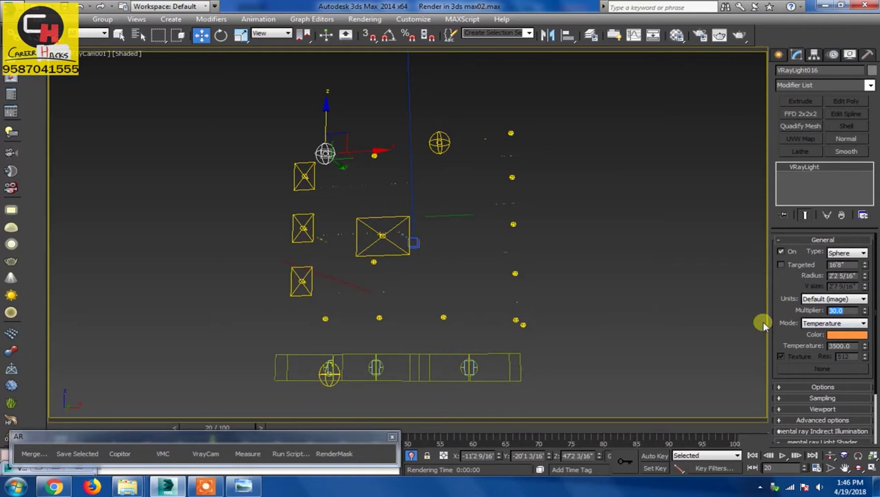
Switch the upper-right sphere light from temperature mode to a purple colour
{"action": "left_click", "coordinate": [447, 147]}
{"action": "left_click", "coordinate": [834, 323]}
{"action": "left_click", "coordinate": [829, 332]}
{"action": "left_click", "coordinate": [847, 334]}
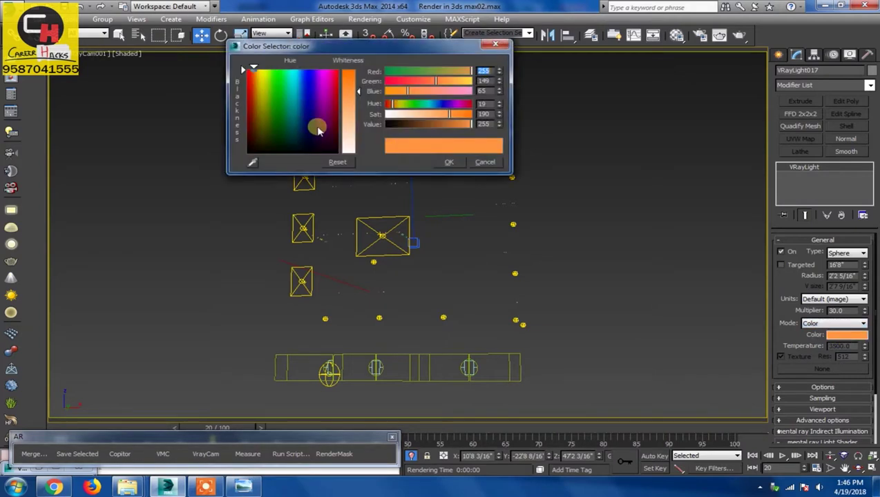
{"action": "left_click_drag", "start_coordinate": [409, 112], "coordinate": [448, 105]}
{"action": "left_click", "coordinate": [449, 162]}
{"action": "type", "text": "80"}
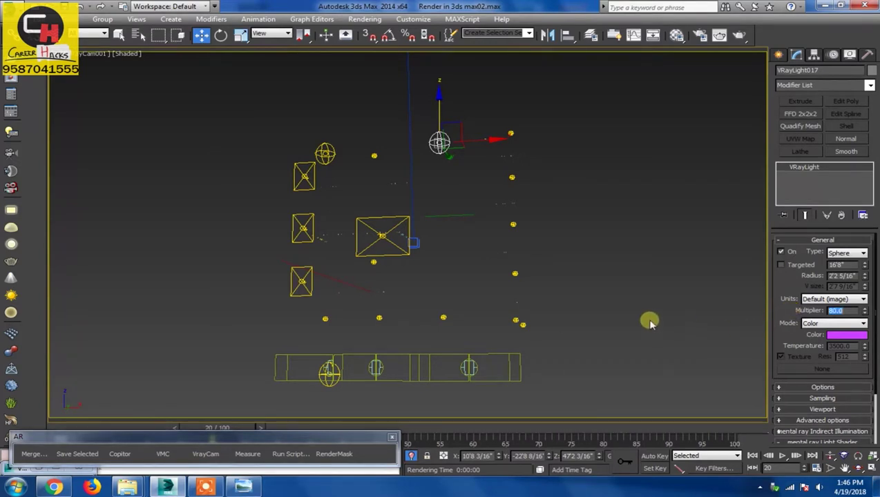
Check porch light VRayLight018 (Sphere, multiplier 130, 3500 K) and clear the selection
{"action": "left_click", "coordinate": [606, 300]}
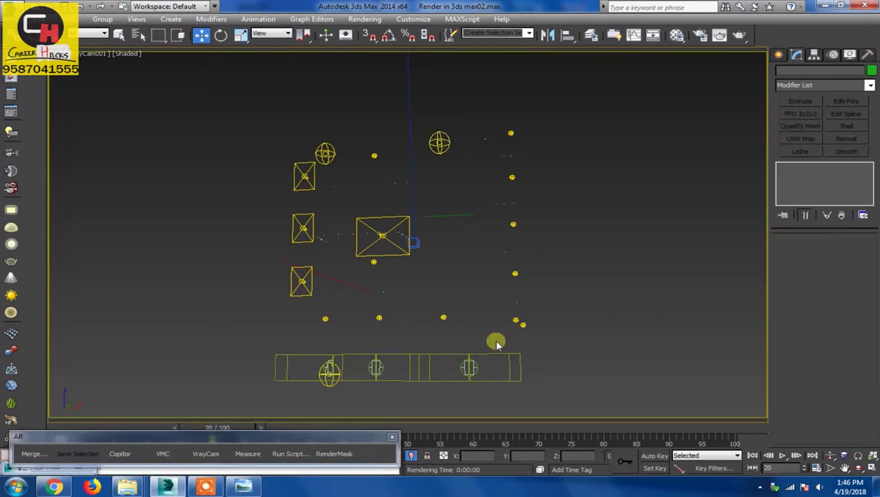
{"action": "left_click", "coordinate": [327, 387]}
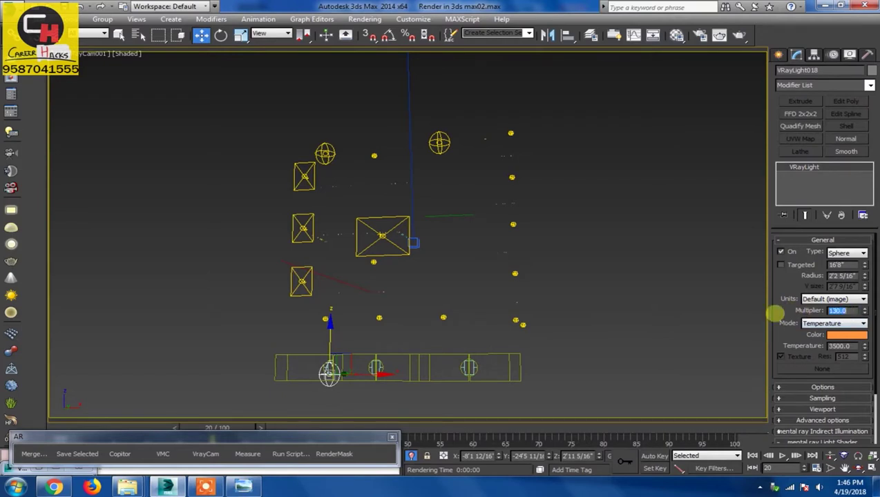
{"action": "left_click", "coordinate": [646, 286]}
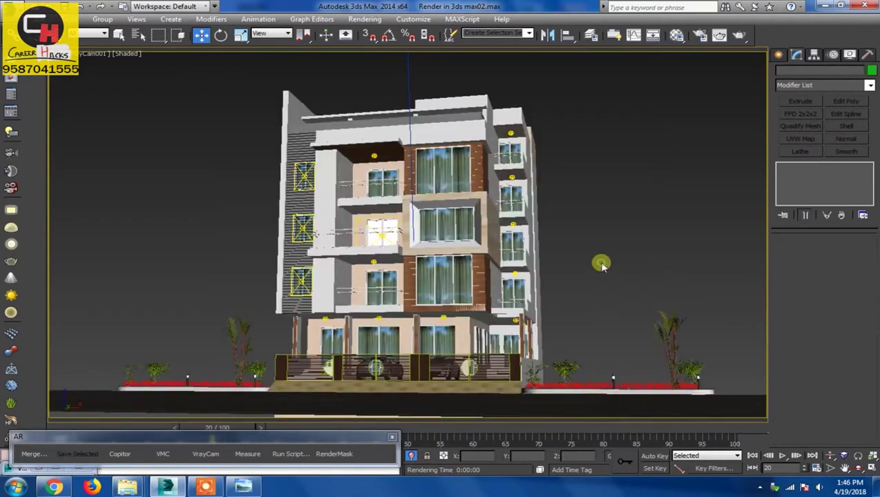
Render the VRayCam001 view and move the frame buffer aside
{"action": "key", "text": "shift+q"}
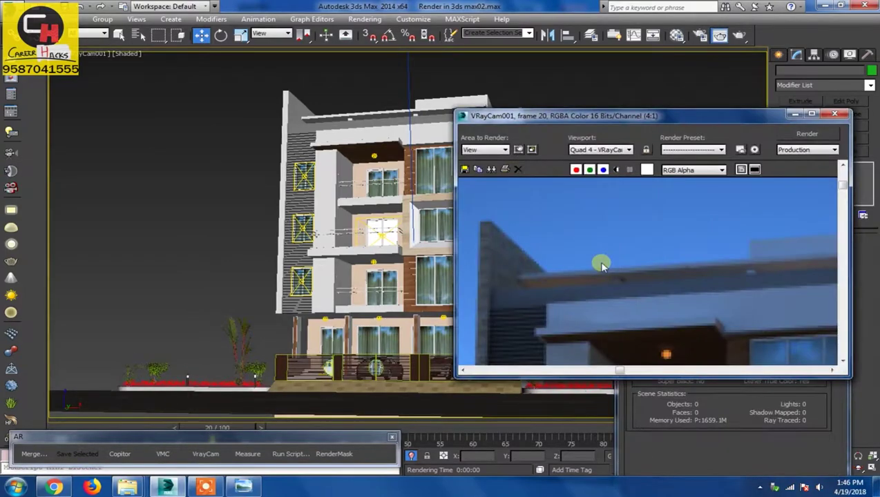
{"action": "scroll", "coordinate": [626, 248], "scroll_direction": "down", "scroll_amount": 2}
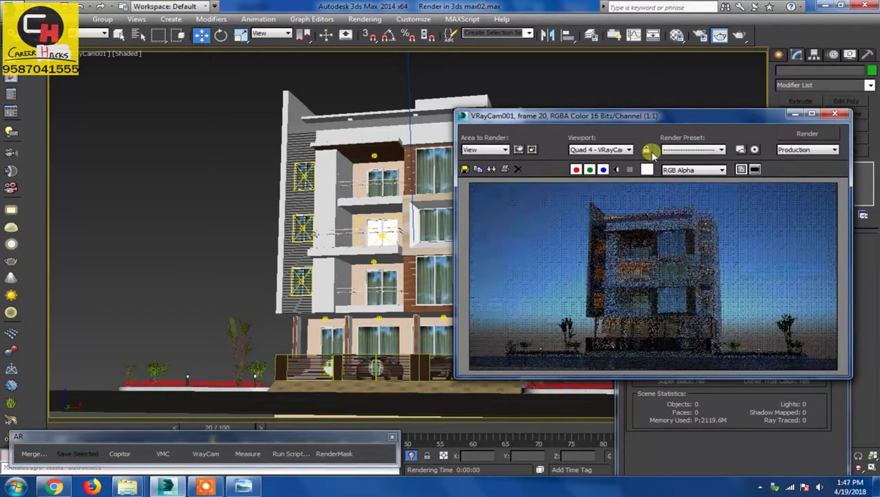
{"action": "left_click_drag", "start_coordinate": [652, 116], "coordinate": [283, 61]}
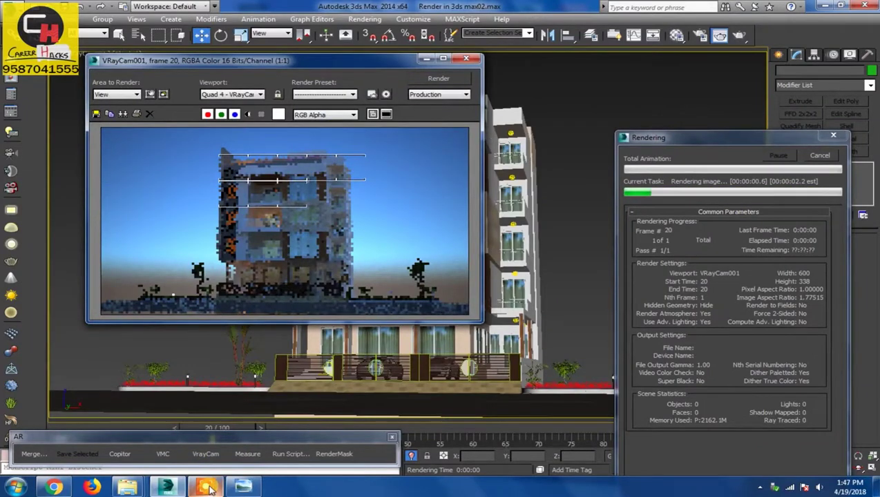
{"action": "left_click", "coordinate": [207, 487]}
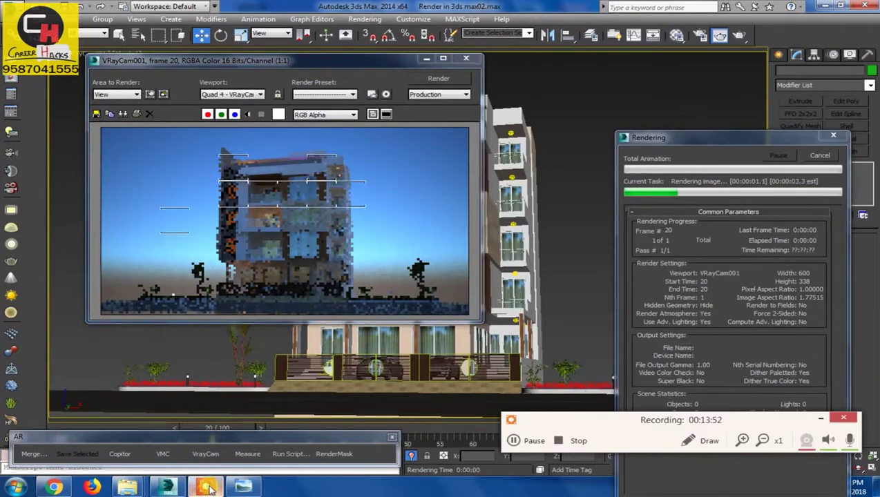
{"action": "left_click", "coordinate": [819, 418]}
{"action": "left_click", "coordinate": [276, 232]}
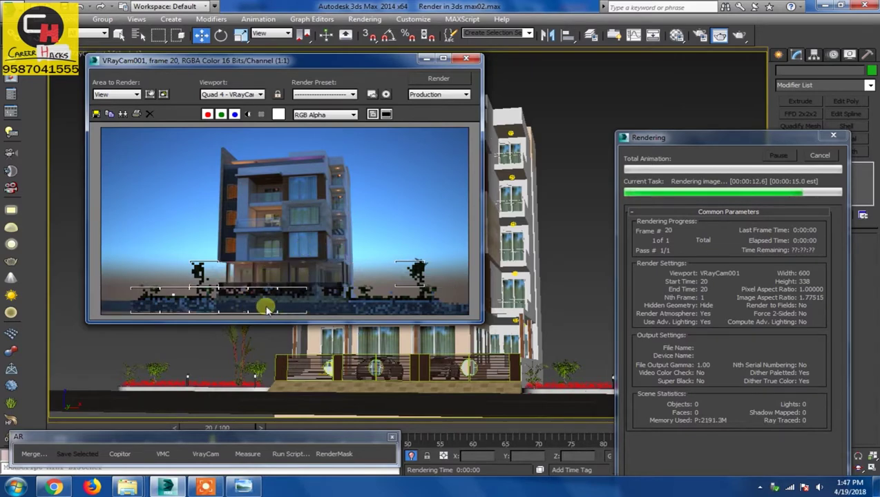
Zoom into the render to inspect the lights, then select the right-side balcony sphere light
{"action": "scroll", "coordinate": [341, 214], "scroll_direction": "up", "scroll_amount": 1}
{"action": "scroll", "coordinate": [306, 248], "scroll_direction": "up", "scroll_amount": 1}
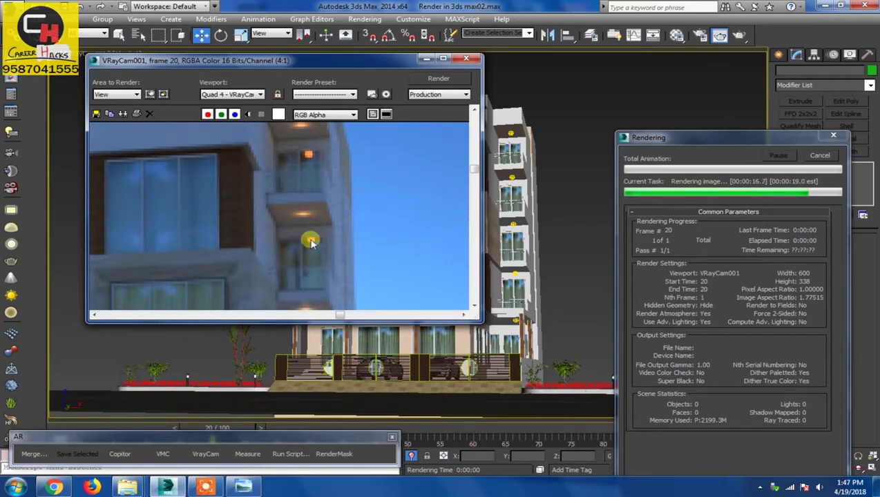
{"action": "scroll", "coordinate": [316, 263], "scroll_direction": "down", "scroll_amount": 2}
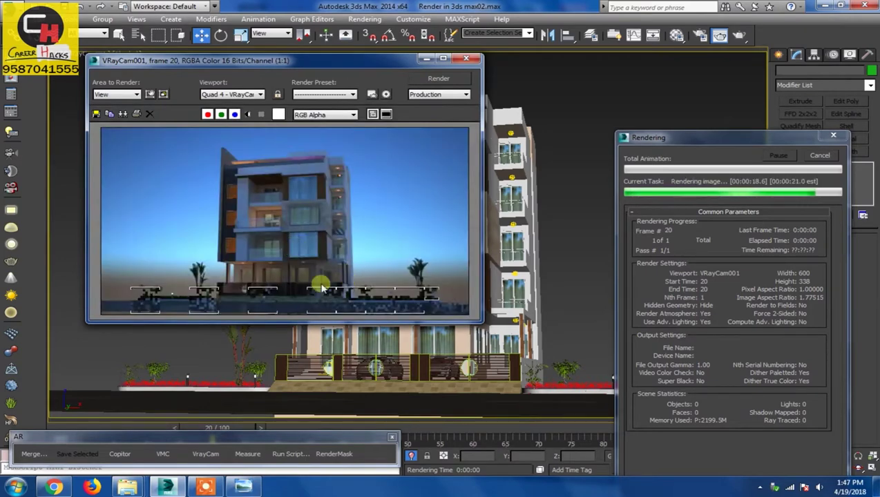
{"action": "scroll", "coordinate": [304, 295], "scroll_direction": "up", "scroll_amount": 2}
{"action": "scroll", "coordinate": [391, 214], "scroll_direction": "down", "scroll_amount": 2}
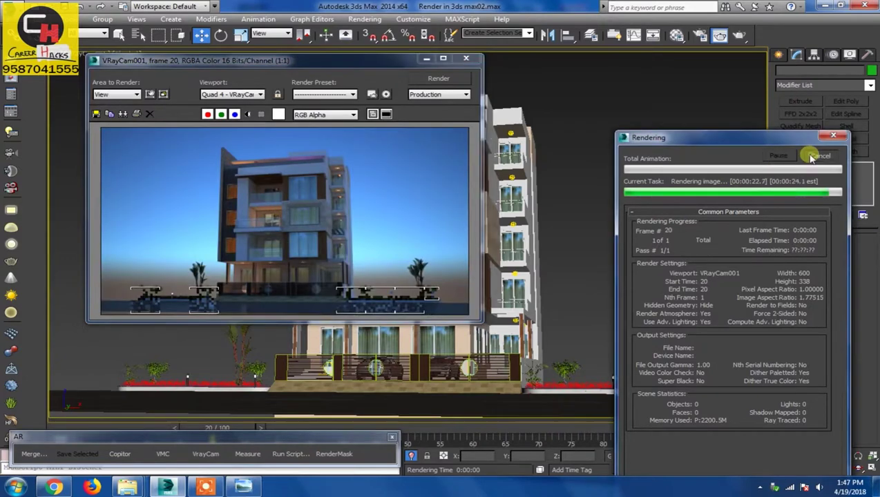
{"action": "left_click", "coordinate": [530, 183]}
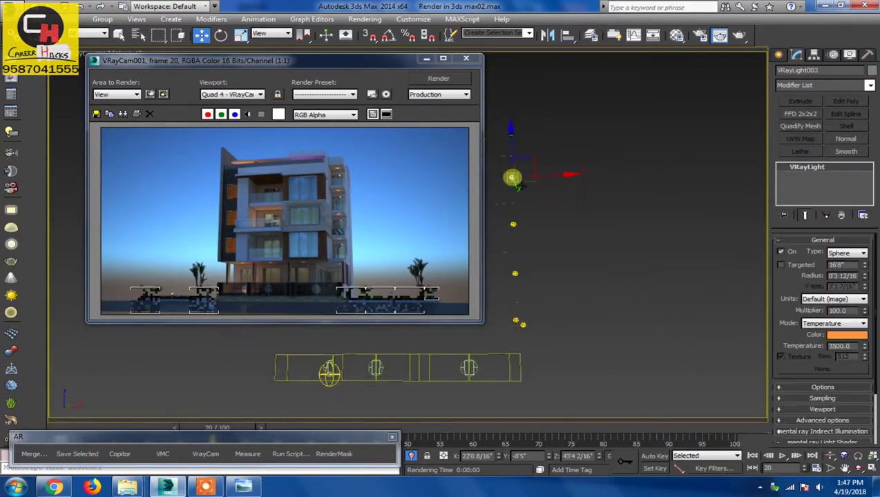
Expand the selected light's Options settings
{"action": "scroll", "coordinate": [791, 356], "scroll_direction": "down", "scroll_amount": 2}
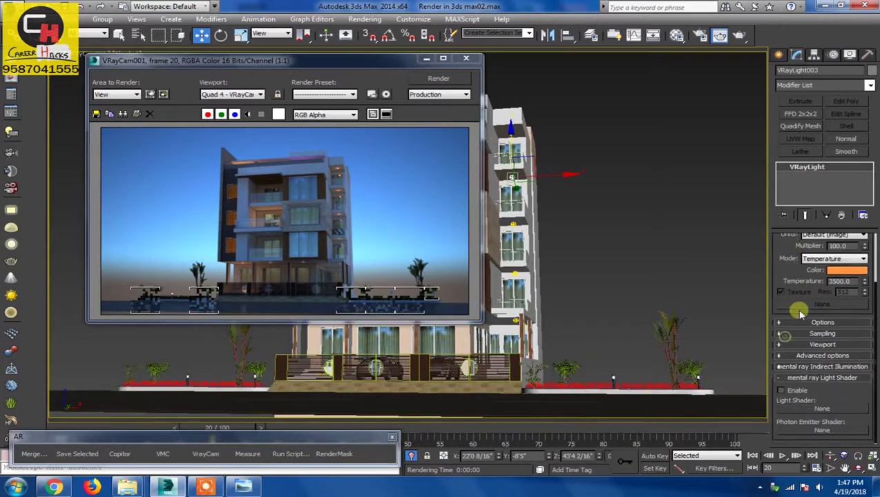
{"action": "left_click", "coordinate": [822, 323]}
{"action": "left_click", "coordinate": [825, 325]}
{"action": "left_click", "coordinate": [823, 323]}
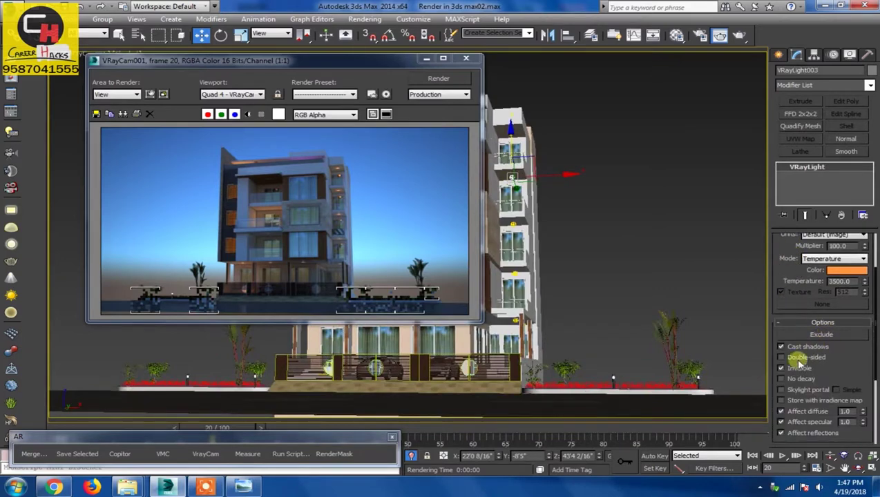
{"action": "scroll", "coordinate": [836, 362], "scroll_direction": "down", "scroll_amount": 2}
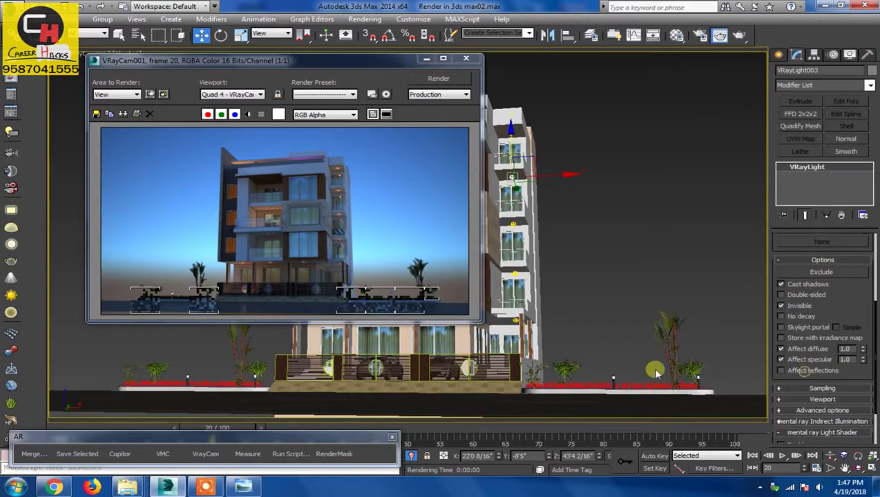
Render only a Region around the right-side balconies and close the render-element windows
{"action": "left_click", "coordinate": [116, 94]}
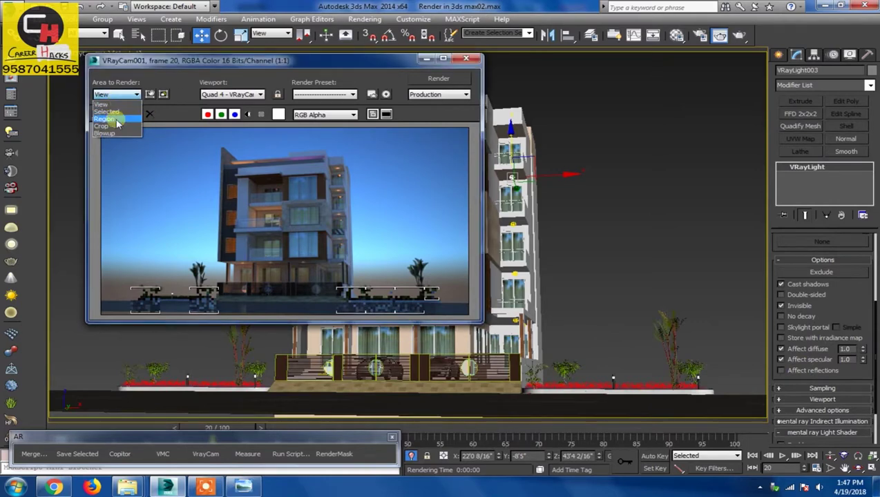
{"action": "left_click", "coordinate": [115, 115]}
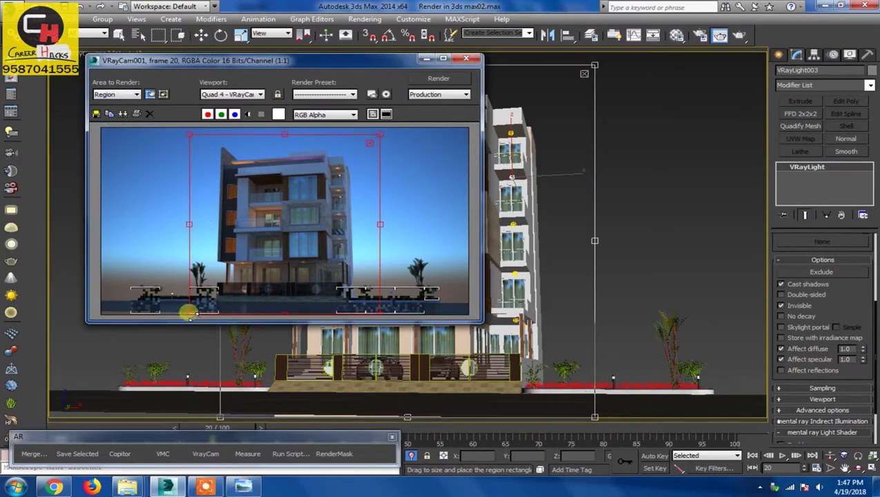
{"action": "left_click_drag", "start_coordinate": [190, 314], "coordinate": [324, 288]}
{"action": "left_click_drag", "start_coordinate": [378, 220], "coordinate": [349, 211]}
{"action": "left_click", "coordinate": [452, 80]}
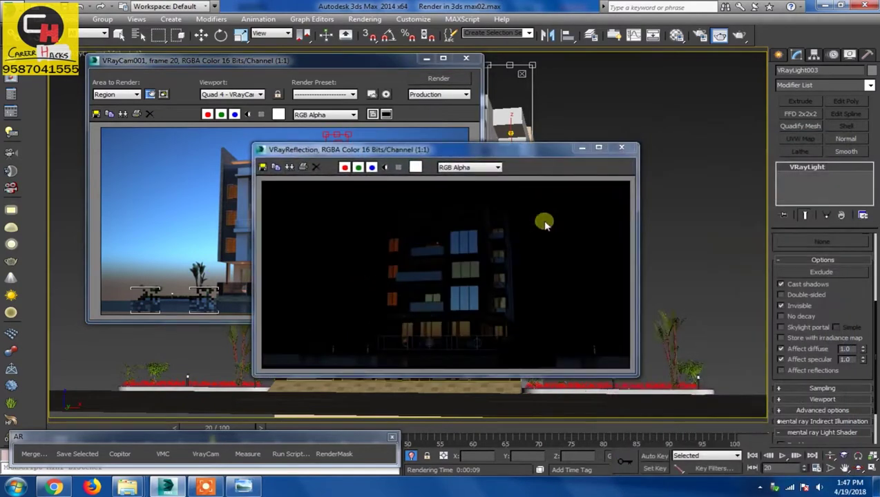
{"action": "left_click", "coordinate": [621, 150]}
{"action": "left_click", "coordinate": [622, 150]}
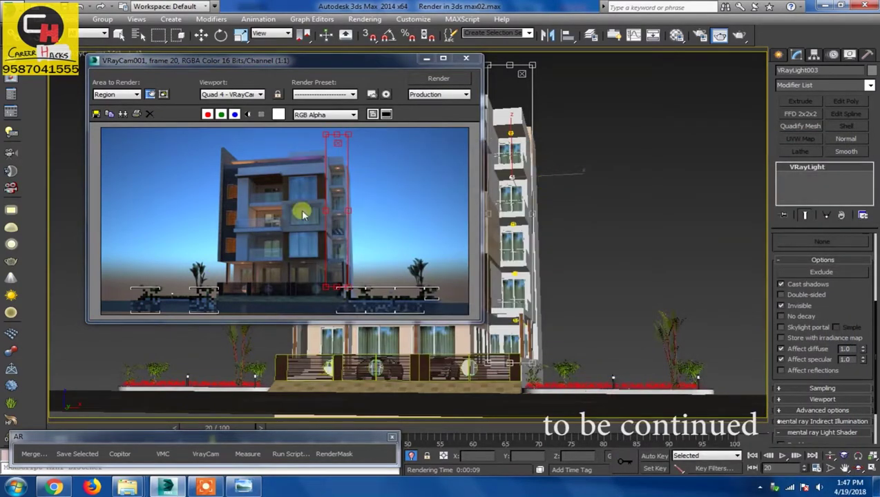
Set Area to Render back to View and enlarge VRayLight003's sphere radius
{"action": "left_click", "coordinate": [116, 94]}
{"action": "left_click", "coordinate": [111, 102]}
{"action": "mouse_move", "coordinate": [830, 297]}
{"action": "left_mouse_down"}
{"action": "mouse_move", "coordinate": [862, 364]}
{"action": "mouse_move", "coordinate": [801, 293]}
{"action": "left_mouse_up"}
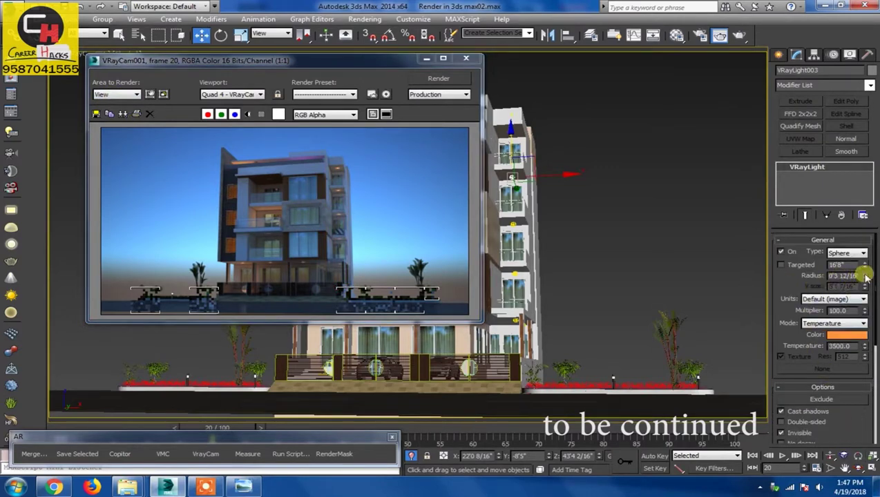
{"action": "left_click_drag", "start_coordinate": [865, 276], "coordinate": [874, 208]}
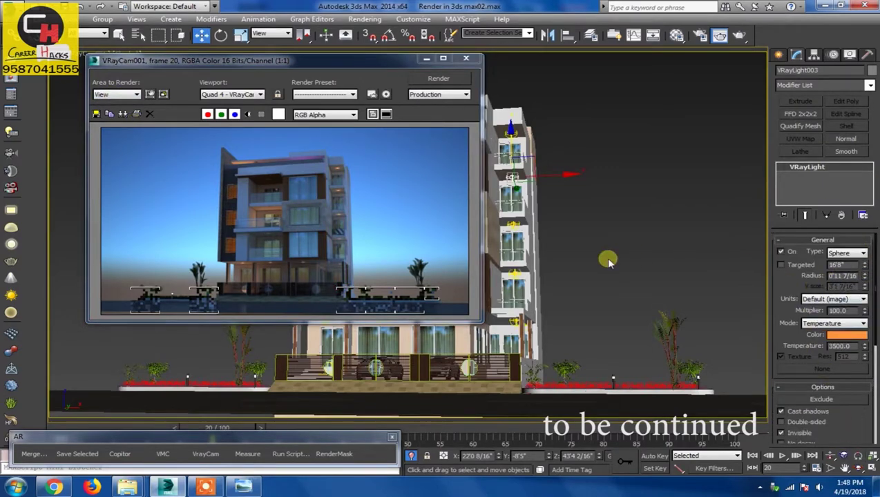
Render the full VRayCam001 view and zoom the frame buffer to inspect the result
{"action": "key", "text": "shift+q"}
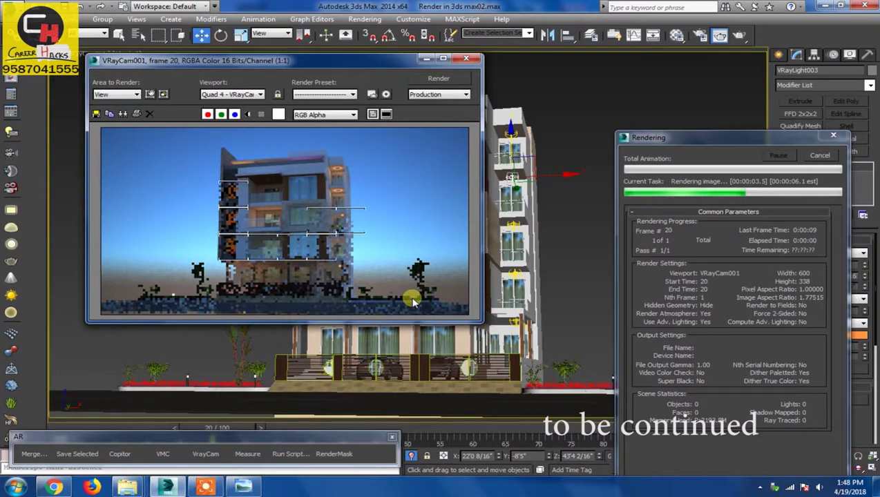
{"action": "scroll", "coordinate": [326, 182], "scroll_direction": "up", "scroll_amount": 1}
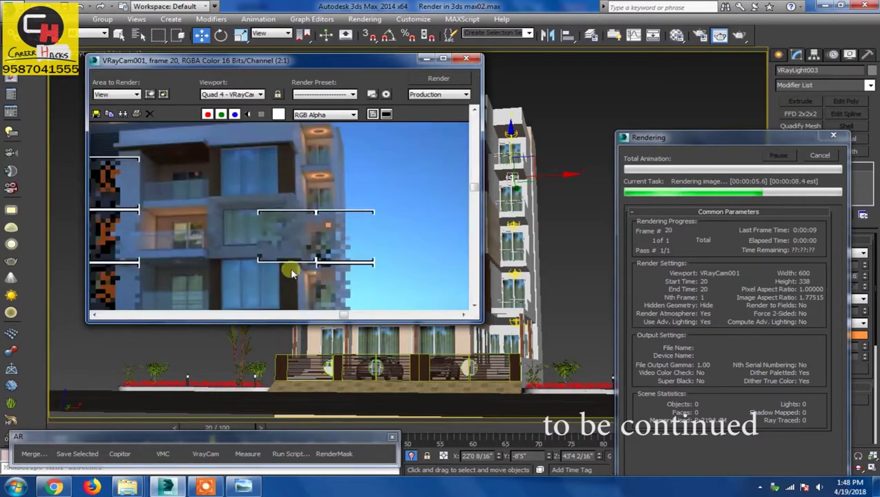
{"action": "scroll", "coordinate": [340, 187], "scroll_direction": "up", "scroll_amount": 1}
{"action": "scroll", "coordinate": [340, 186], "scroll_direction": "down", "scroll_amount": 1}
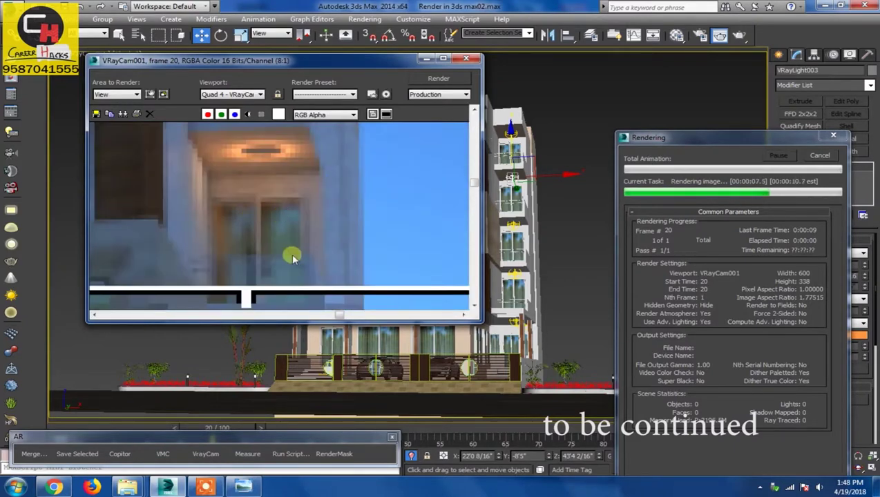
{"action": "scroll", "coordinate": [280, 181], "scroll_direction": "down", "scroll_amount": 1}
{"action": "scroll", "coordinate": [283, 185], "scroll_direction": "down", "scroll_amount": 1}
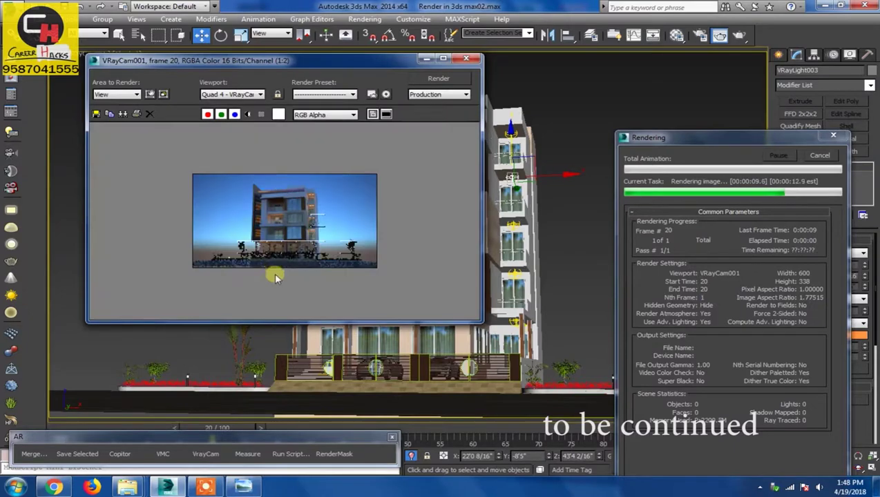
{"action": "scroll", "coordinate": [277, 238], "scroll_direction": "up", "scroll_amount": 1}
{"action": "scroll", "coordinate": [356, 238], "scroll_direction": "up", "scroll_amount": 1}
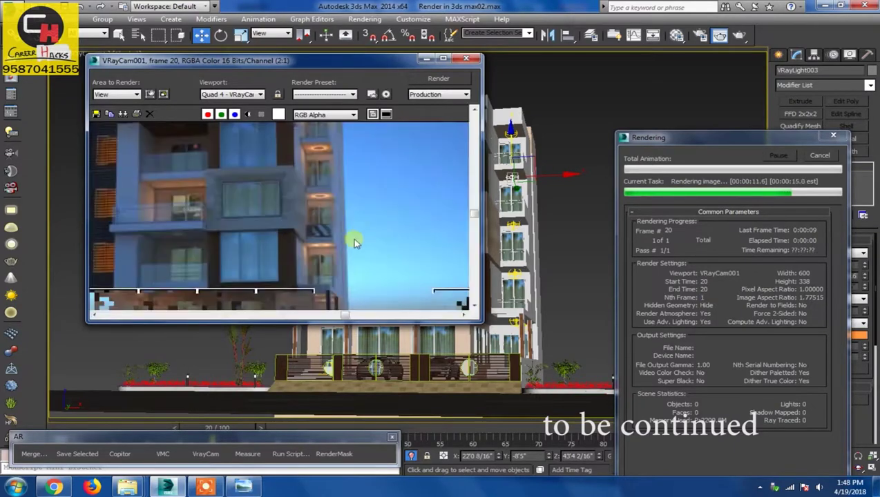
{"action": "scroll", "coordinate": [352, 259], "scroll_direction": "down", "scroll_amount": 2}
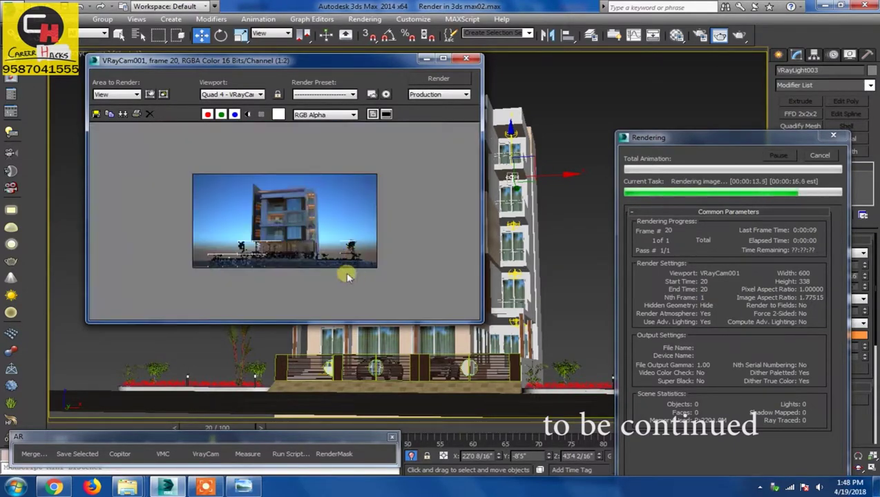